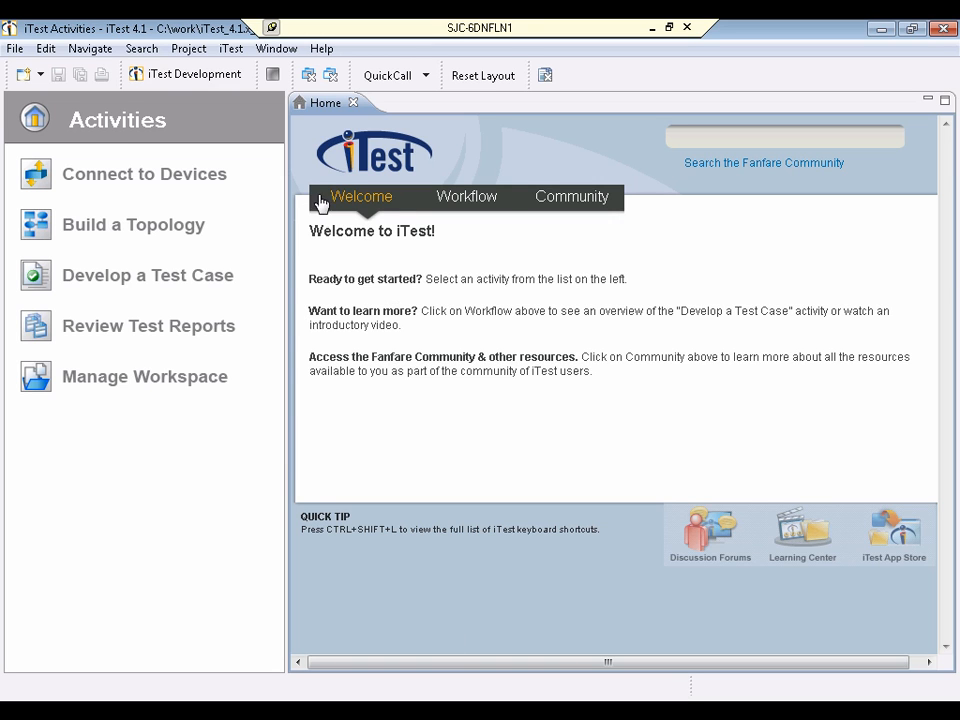
Open the Connect to Devices activity and begin a new session of type Spirent TestCenter NTAF
{"action": "left_click", "coordinate": [90, 186]}
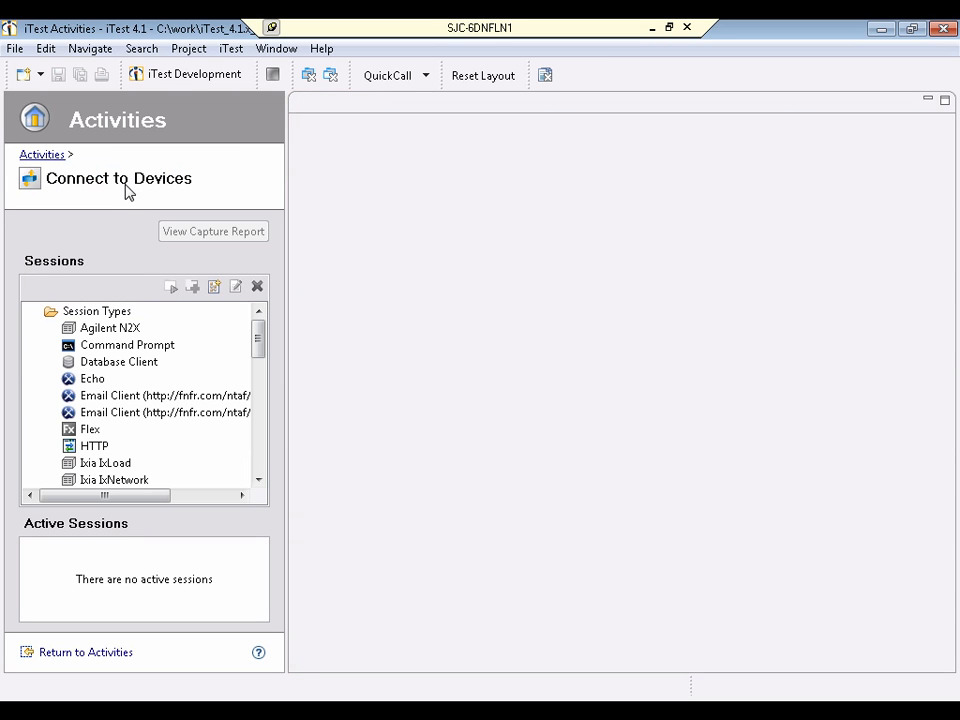
{"action": "left_click_drag", "start_coordinate": [259, 341], "coordinate": [259, 407]}
{"action": "left_click", "coordinate": [120, 430]}
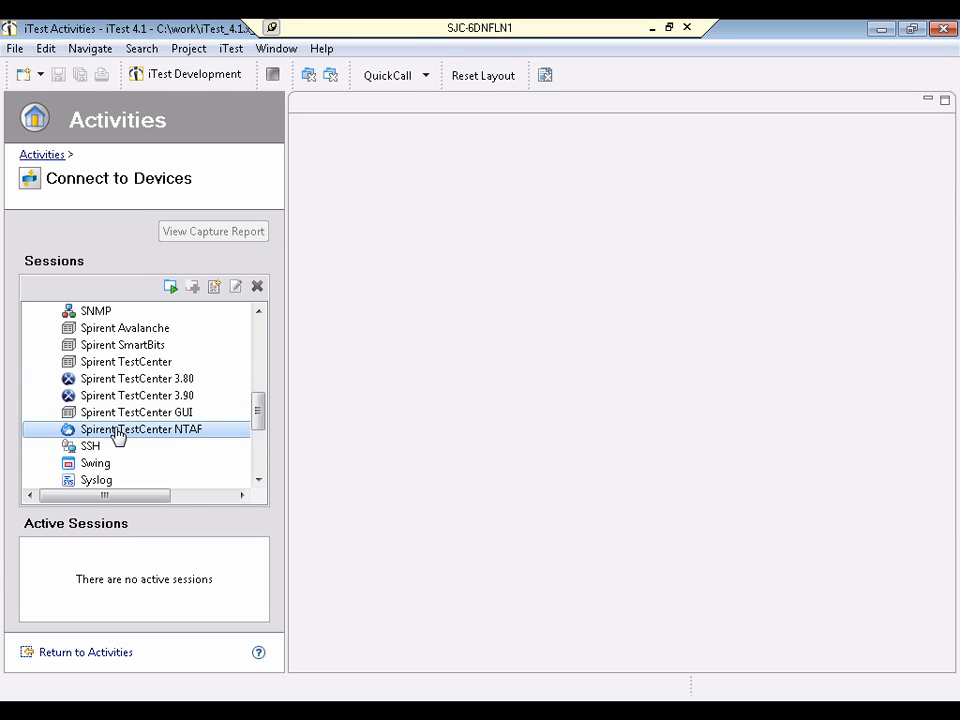
{"action": "left_click", "coordinate": [109, 381]}
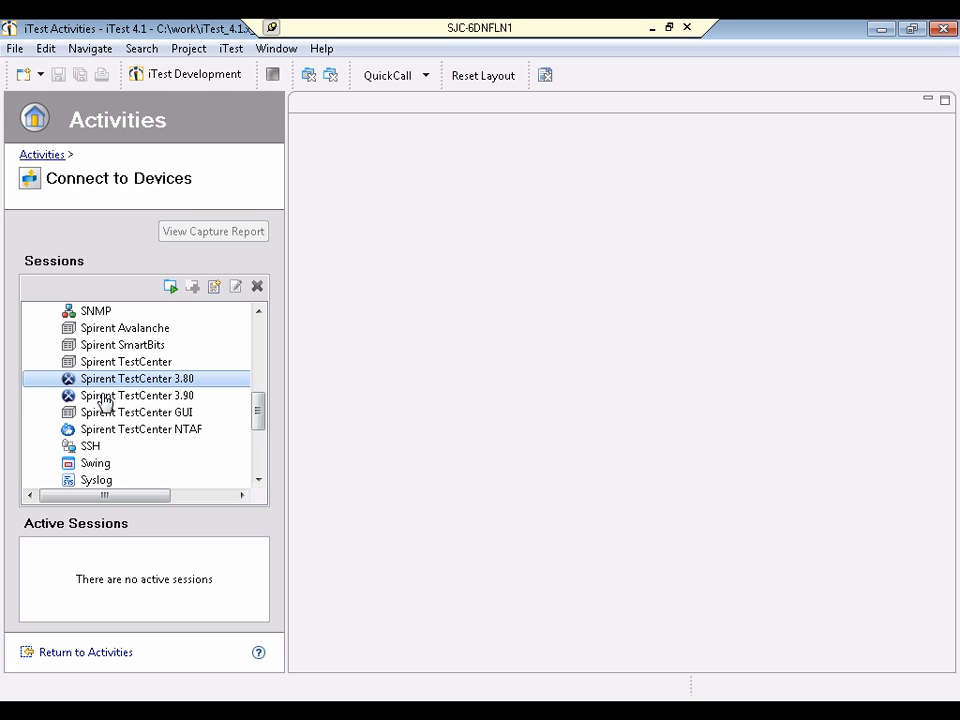
{"action": "left_click", "coordinate": [105, 398]}
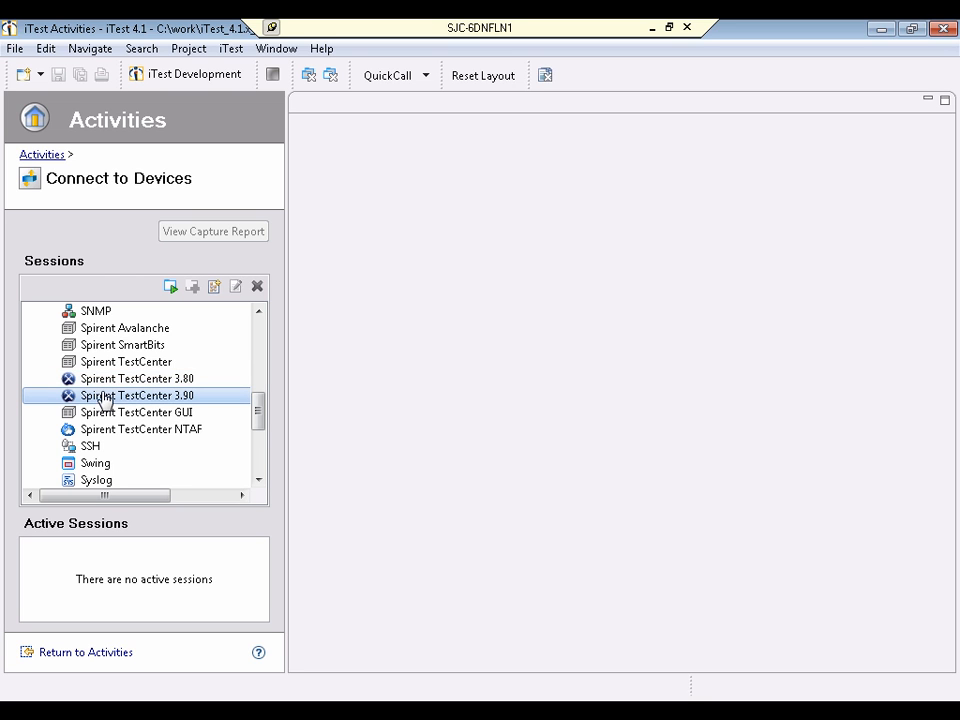
{"action": "left_click", "coordinate": [131, 432]}
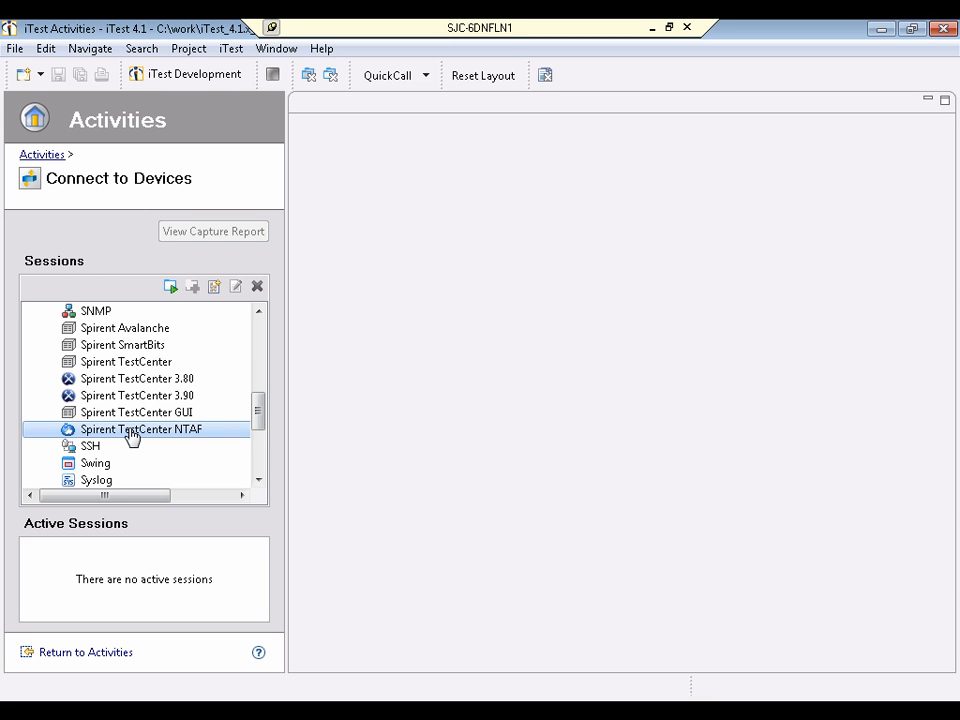
{"action": "double_click", "coordinate": [131, 432]}
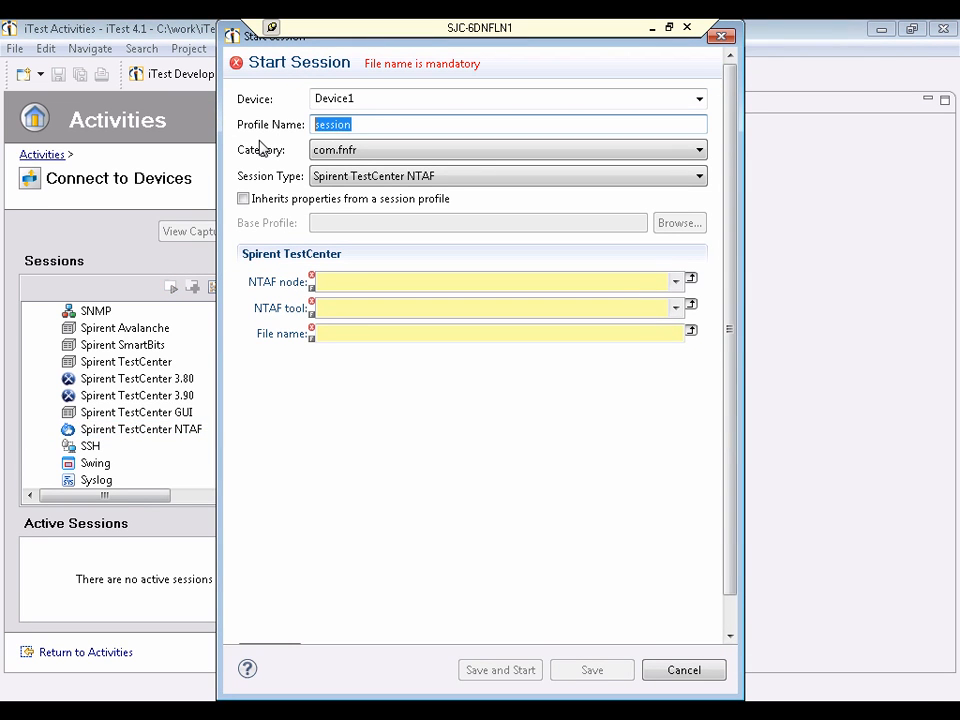
Name the session profile stc and choose spirent_proxy@SJC-6DNFLN1/unspecified as the NTAF node
{"action": "type", "text": "stc"}
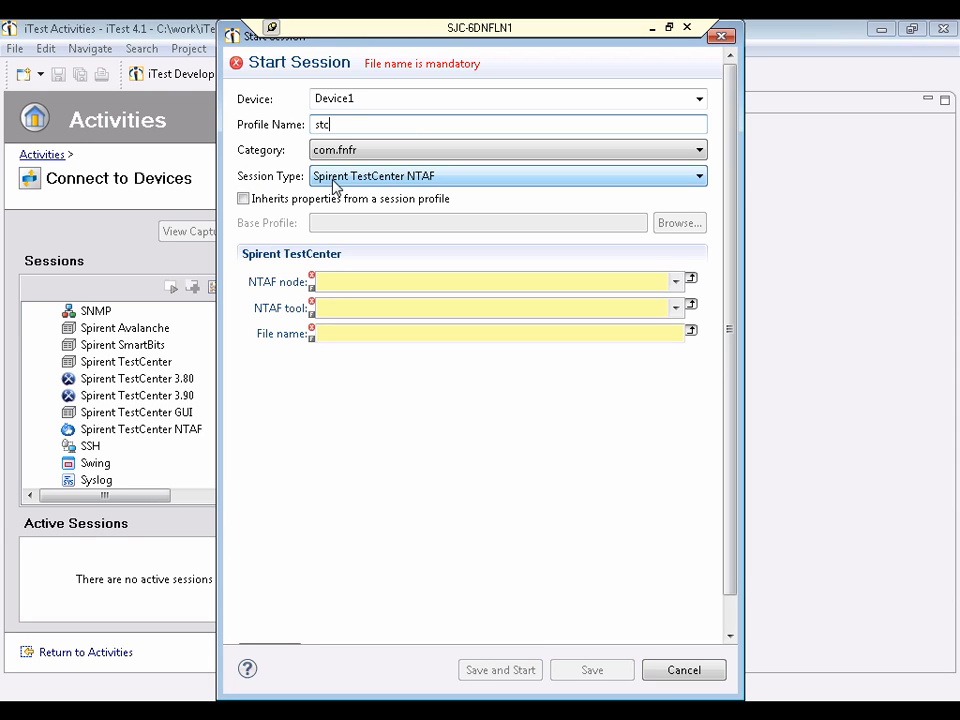
{"action": "left_click", "coordinate": [355, 284]}
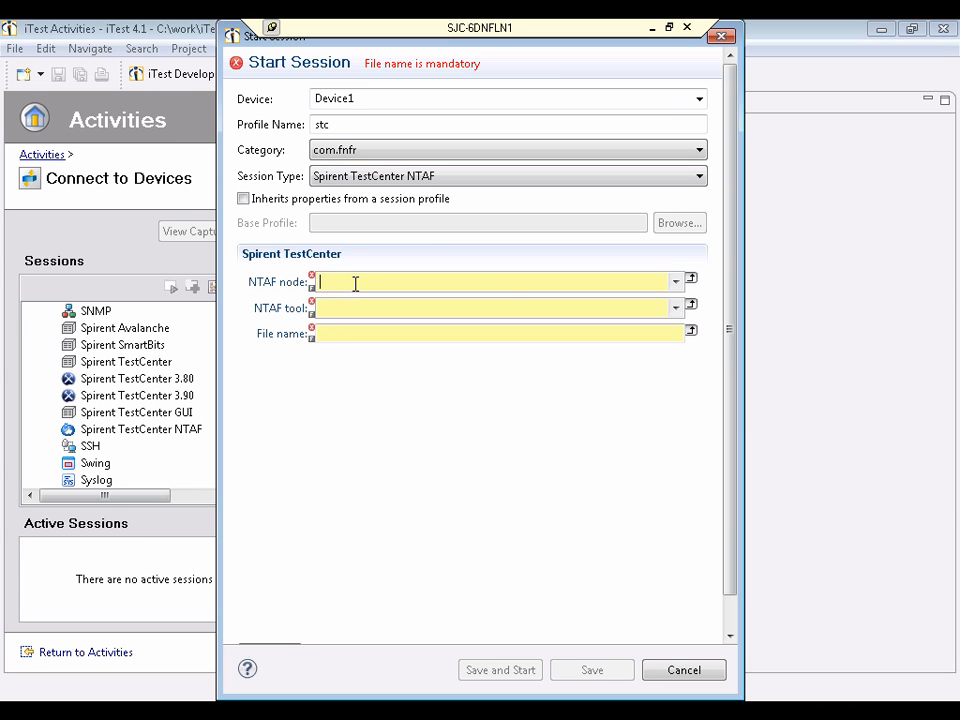
{"action": "left_click", "coordinate": [679, 283]}
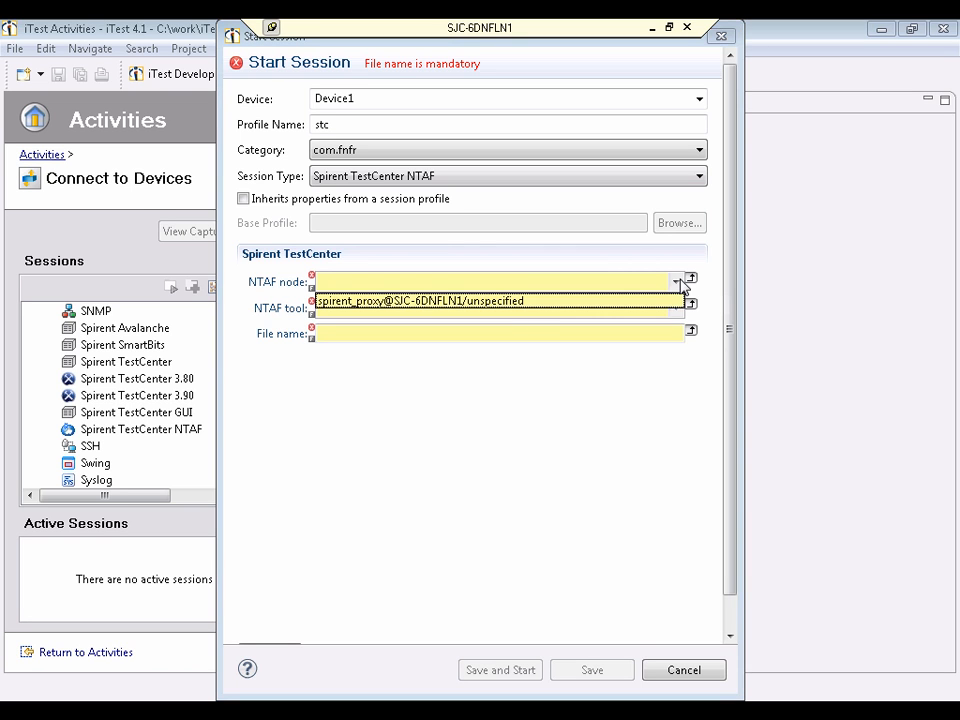
{"action": "left_click", "coordinate": [536, 302]}
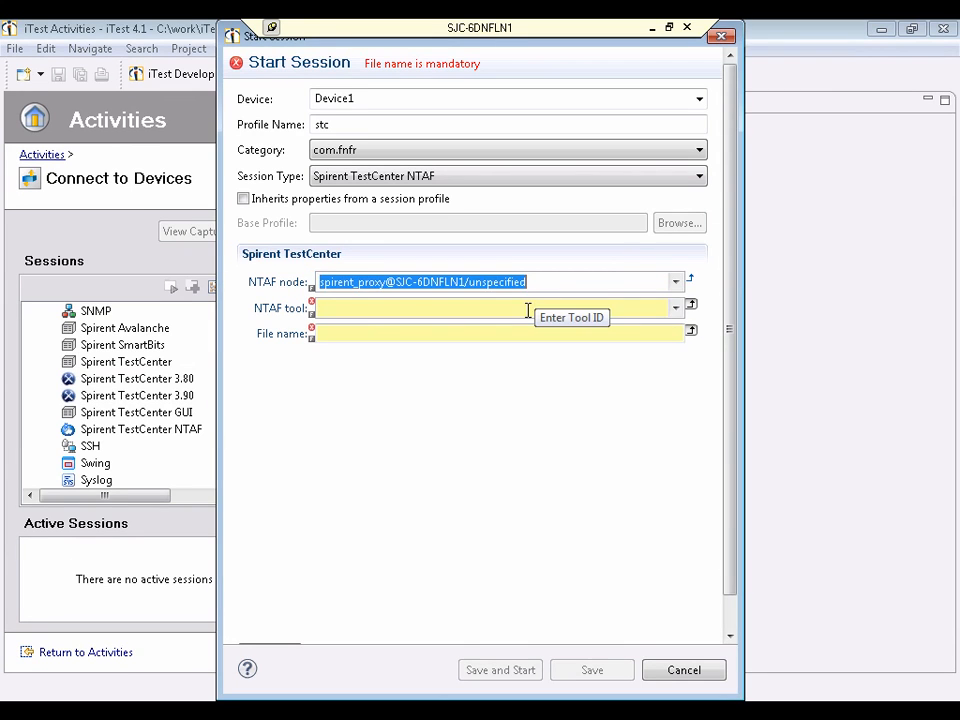
Choose stc3.80 as the NTAF tool, set the file name to test.xml, and save and start the session
{"action": "left_click", "coordinate": [528, 310]}
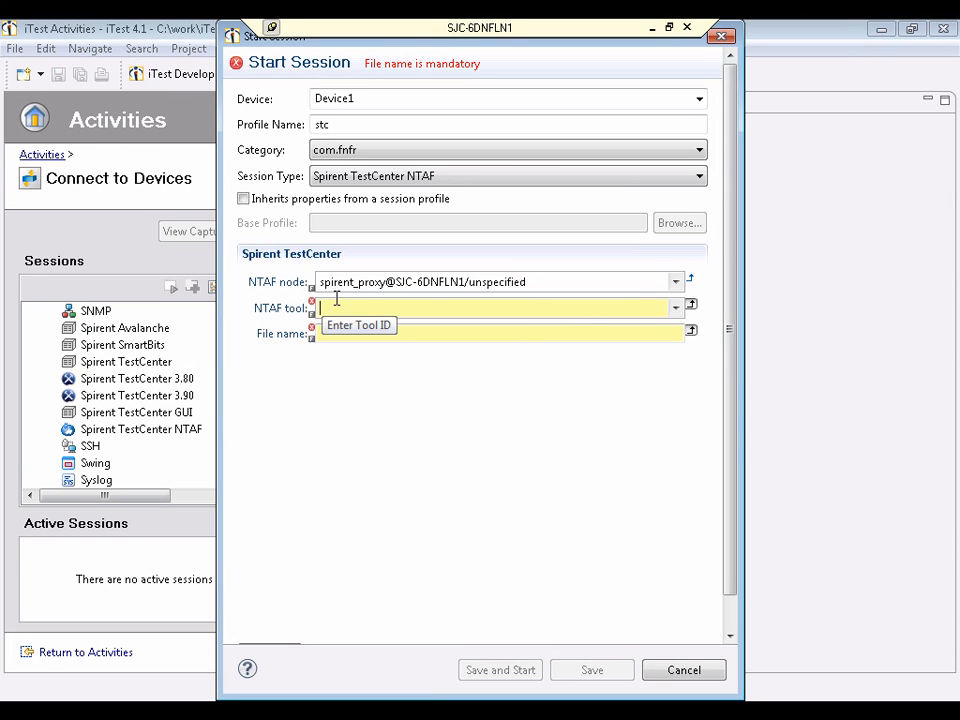
{"action": "left_click", "coordinate": [675, 308]}
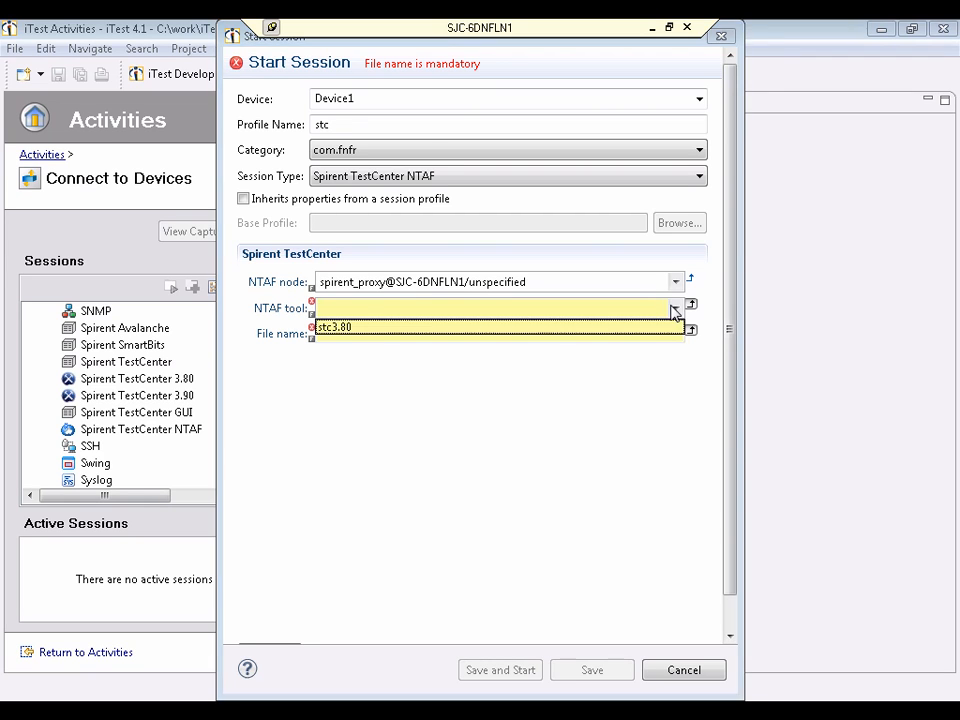
{"action": "left_click", "coordinate": [544, 335]}
{"action": "left_click", "coordinate": [527, 334]}
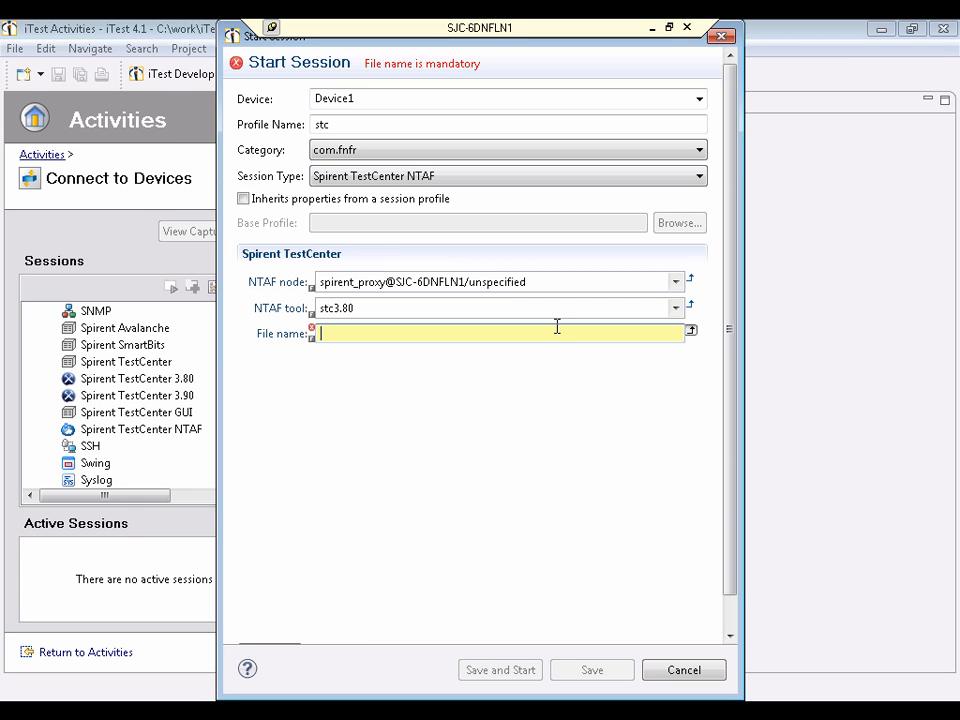
{"action": "type", "text": "test.xml"}
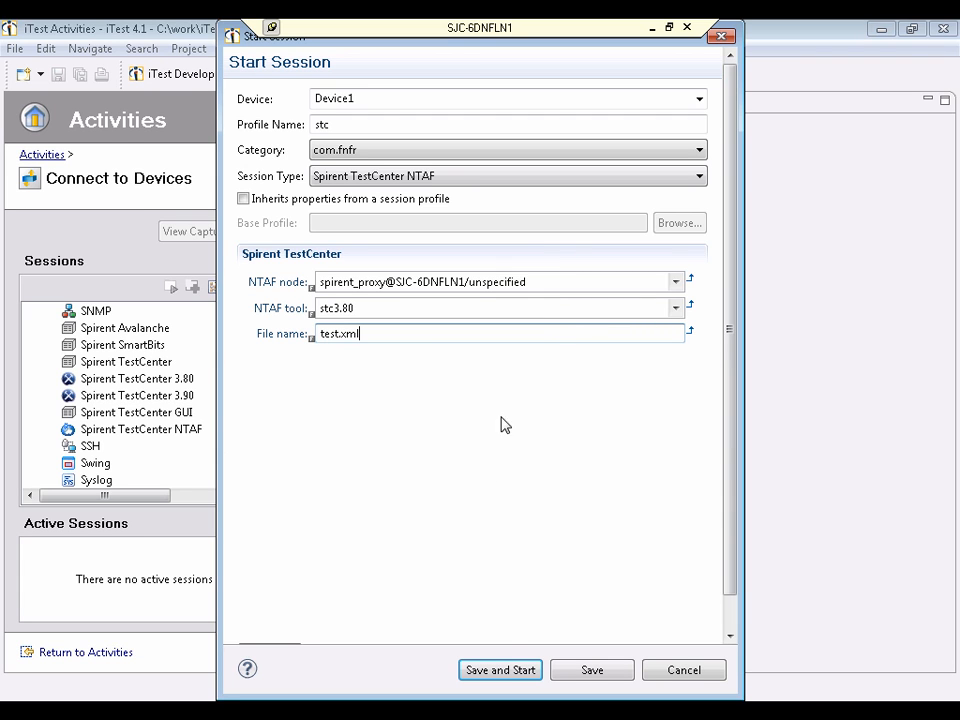
{"action": "left_click", "coordinate": [505, 670]}
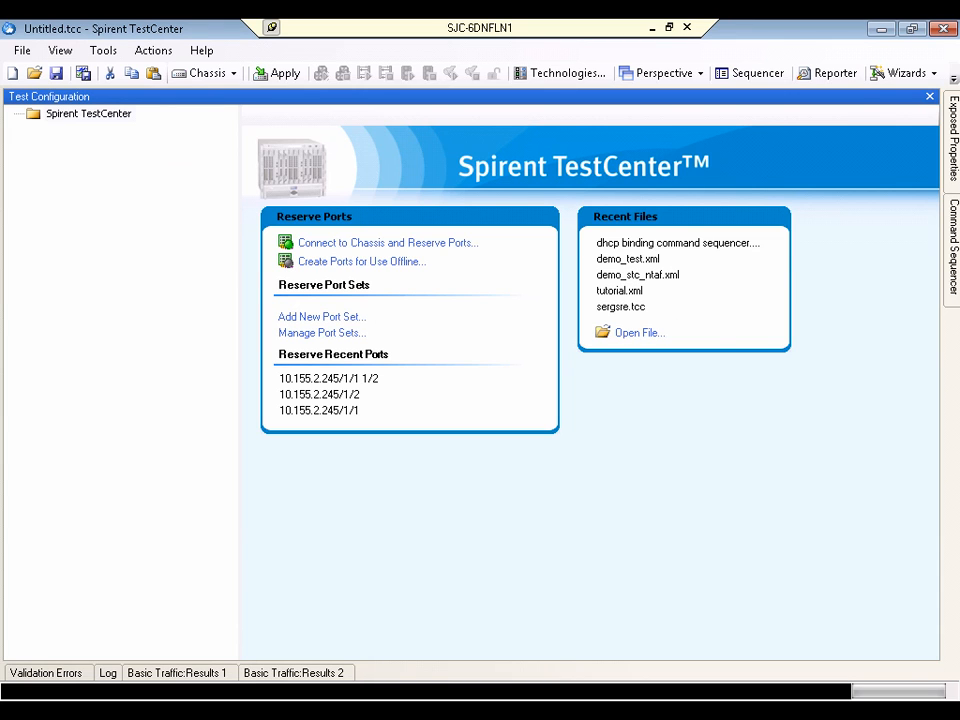
Reserve Port 1 and Port 2 of Slot 1 on chassis 10.155.2.245
{"action": "left_click", "coordinate": [207, 76]}
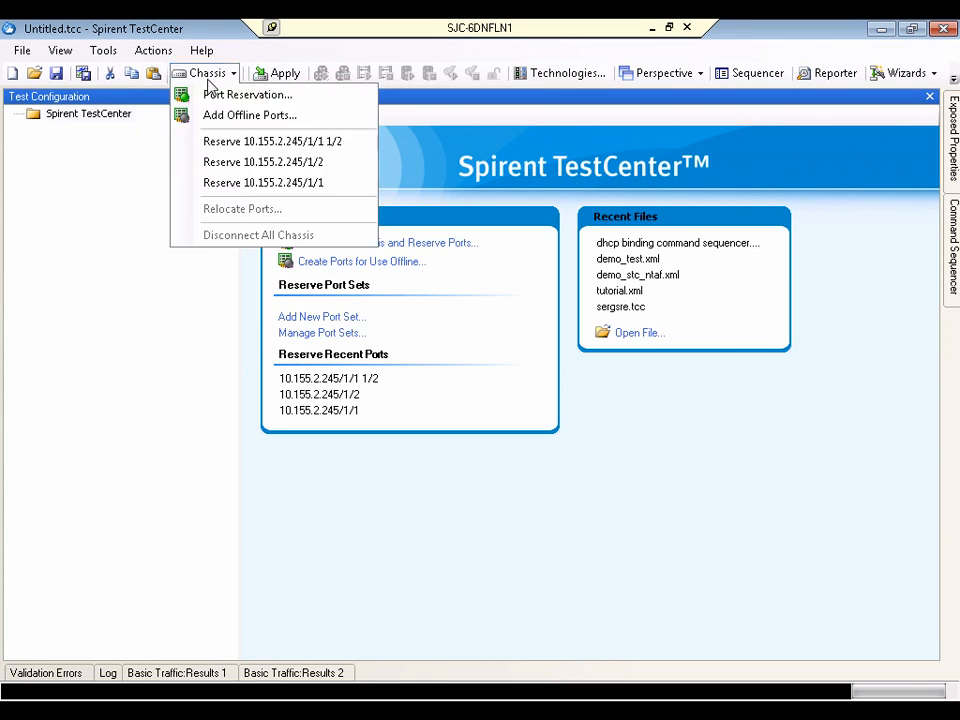
{"action": "left_click", "coordinate": [215, 97]}
{"action": "left_click", "coordinate": [234, 183]}
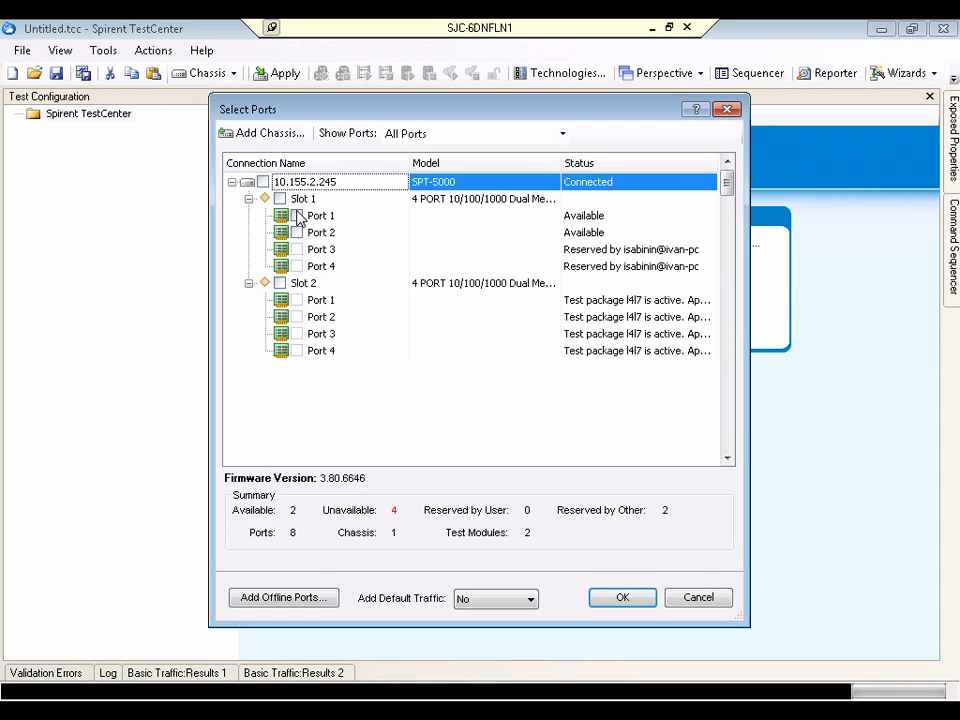
{"action": "left_click", "coordinate": [296, 215]}
{"action": "left_click", "coordinate": [296, 232]}
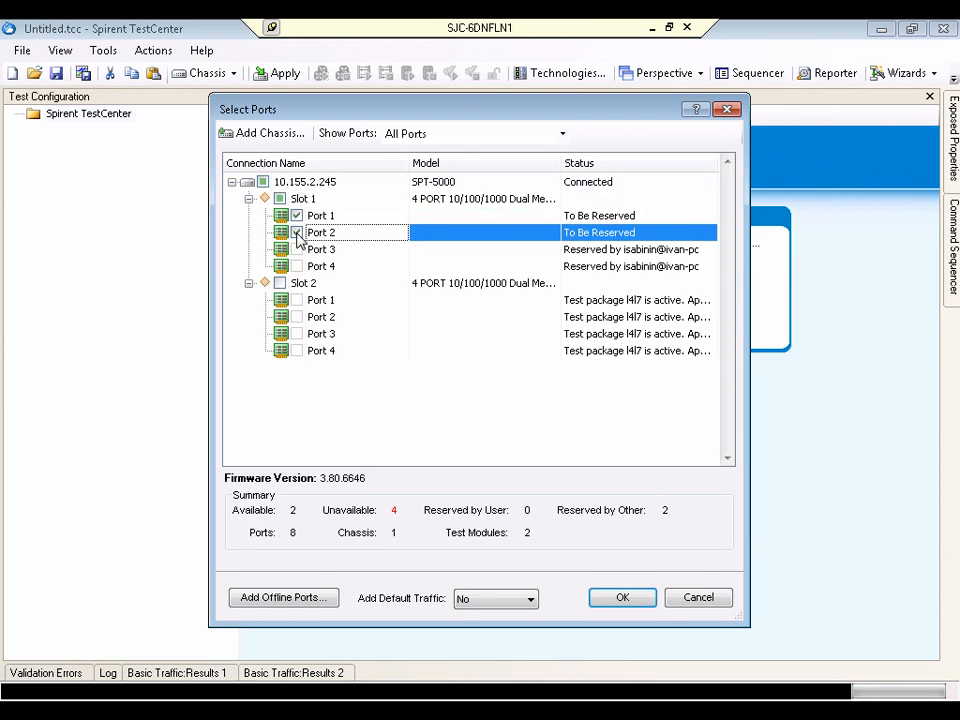
{"action": "left_click", "coordinate": [648, 602]}
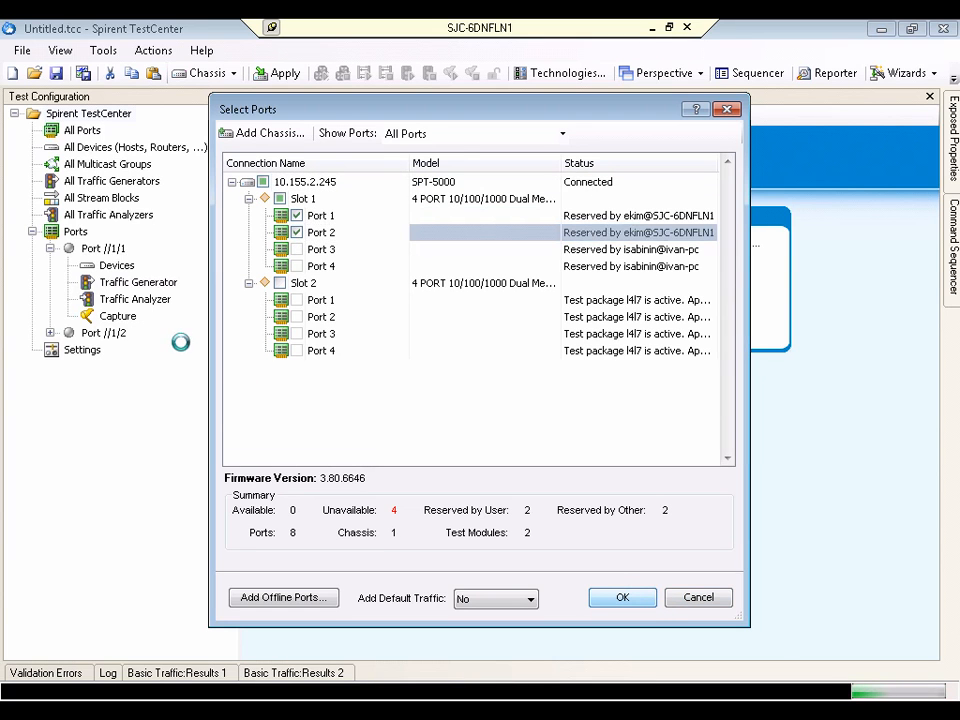
Add a stream block to the traffic generator of Port //1/1 with Port //1/2 as its only receive port
{"action": "left_click", "coordinate": [124, 282]}
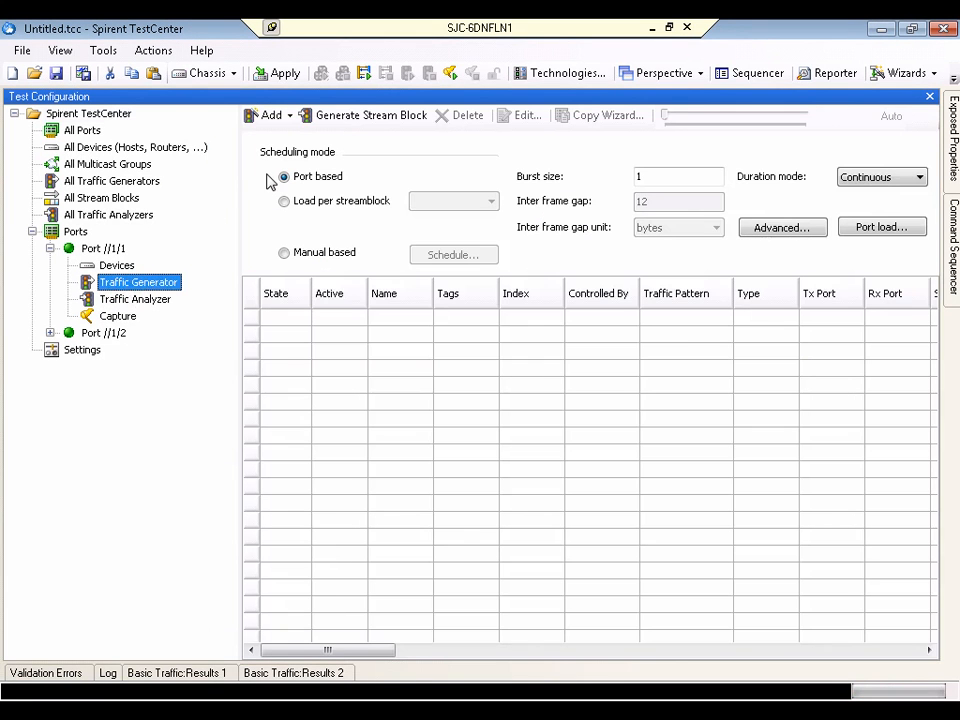
{"action": "left_click", "coordinate": [289, 116]}
{"action": "left_click", "coordinate": [258, 156]}
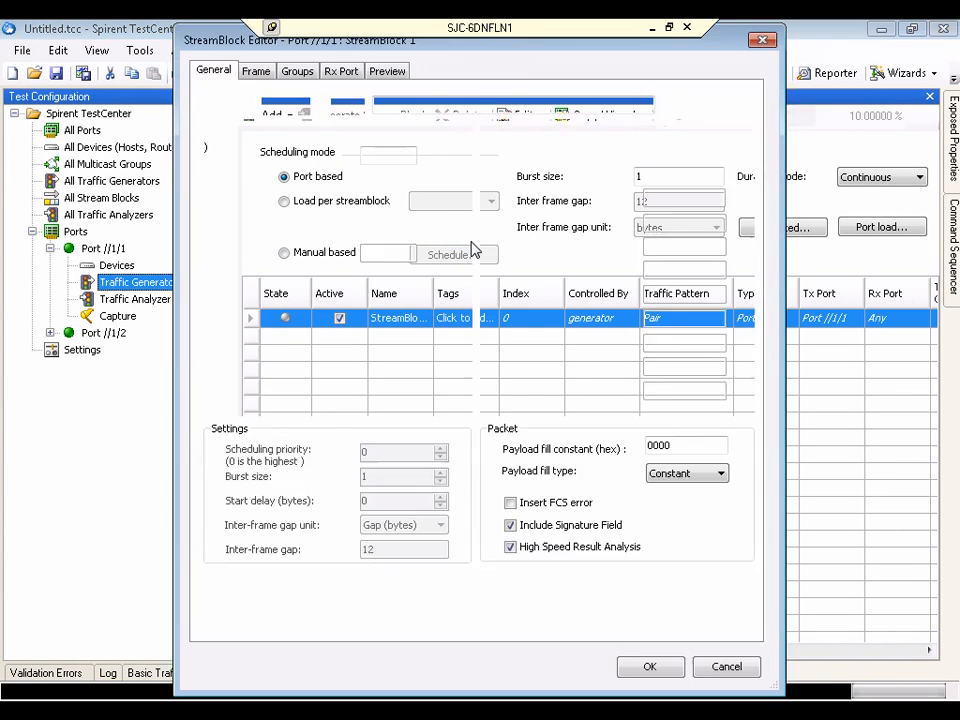
{"action": "left_click", "coordinate": [333, 75]}
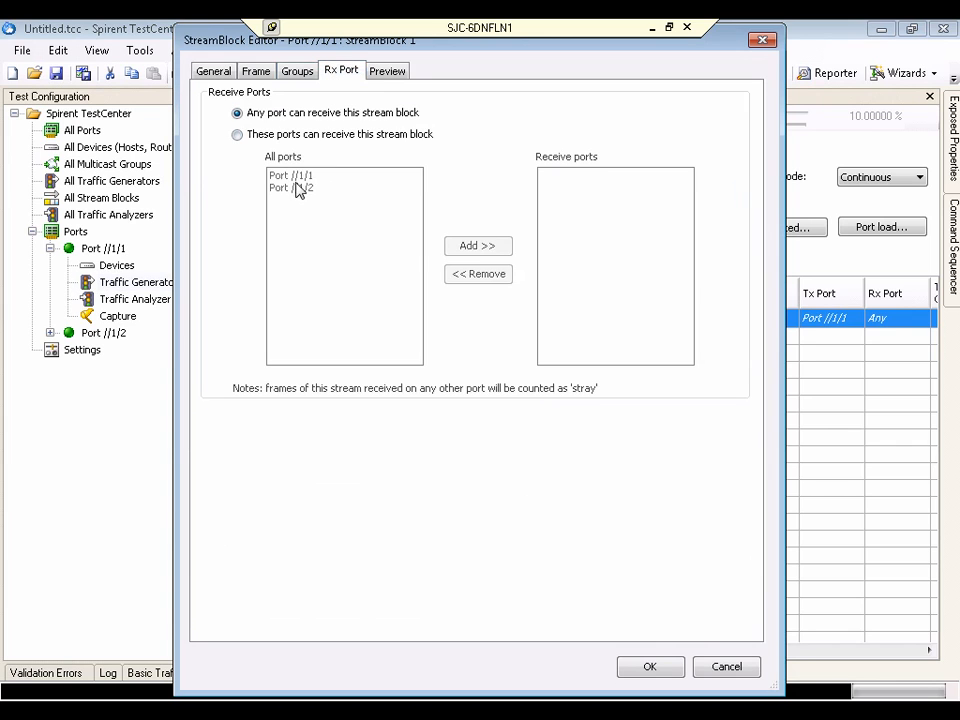
{"action": "left_click", "coordinate": [237, 134]}
{"action": "left_click", "coordinate": [300, 187]}
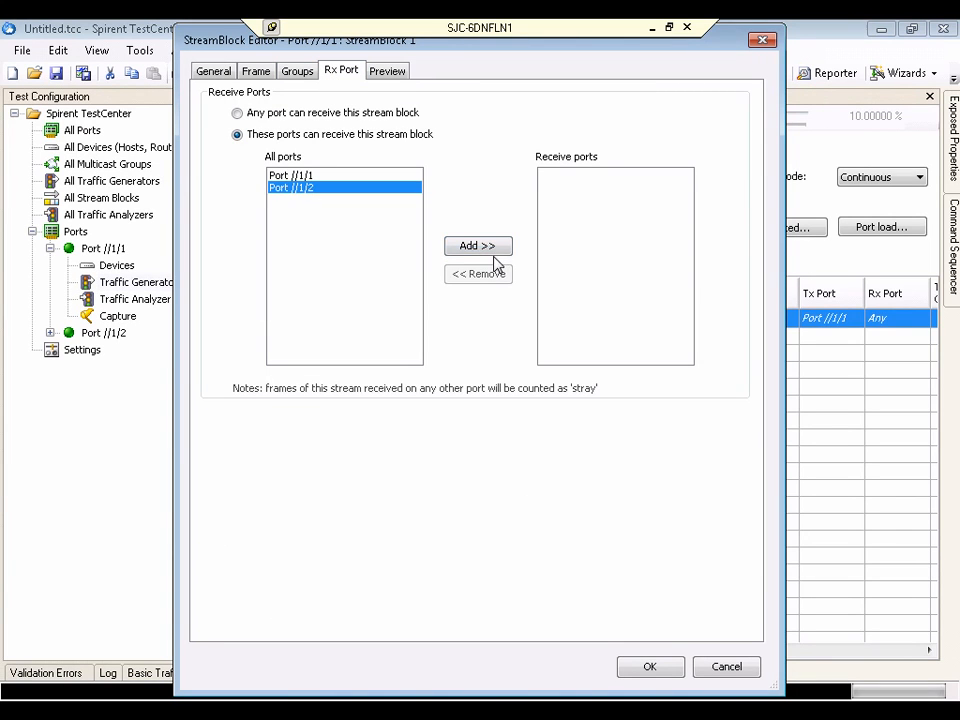
{"action": "left_click", "coordinate": [483, 250]}
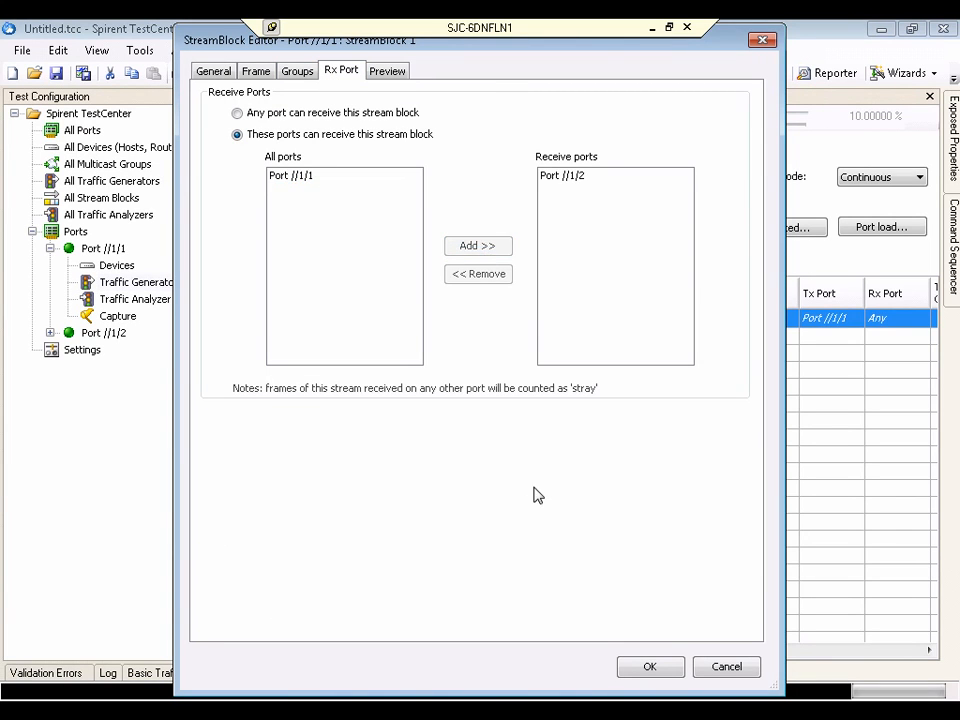
{"action": "left_click", "coordinate": [650, 667]}
Add a stream block to the traffic generator of Port //1/2 with Port //1/1 as its only receive port
{"action": "left_click", "coordinate": [50, 333]}
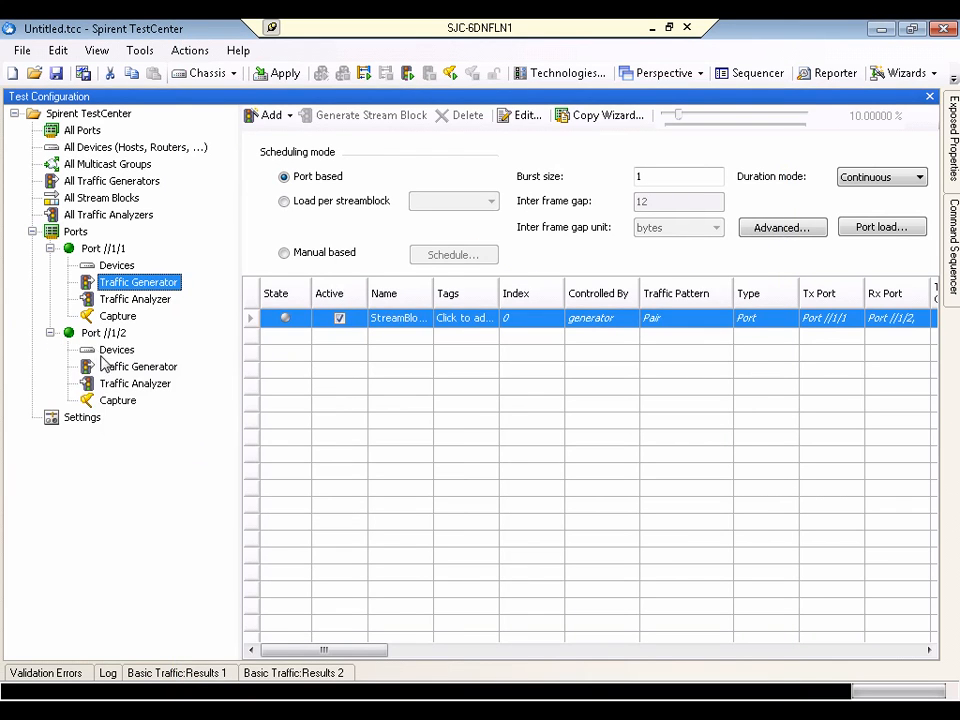
{"action": "left_click", "coordinate": [109, 366]}
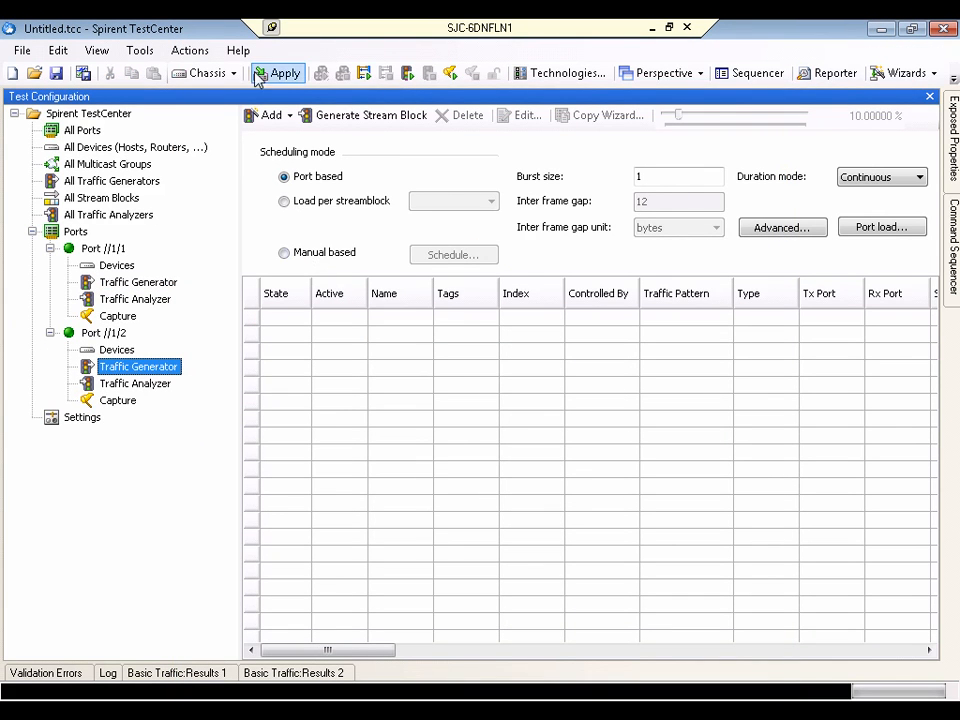
{"action": "left_click", "coordinate": [288, 117]}
{"action": "left_click", "coordinate": [330, 155]}
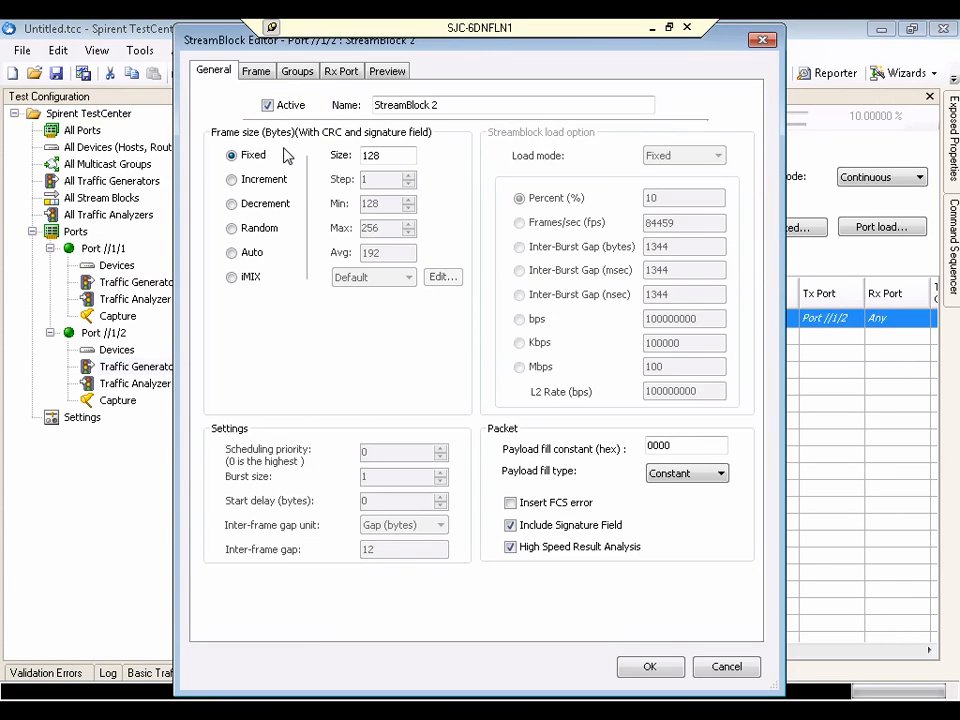
{"action": "left_click", "coordinate": [339, 73]}
{"action": "left_click", "coordinate": [237, 134]}
{"action": "left_click", "coordinate": [280, 176]}
{"action": "left_click", "coordinate": [477, 245]}
{"action": "left_click", "coordinate": [650, 666]}
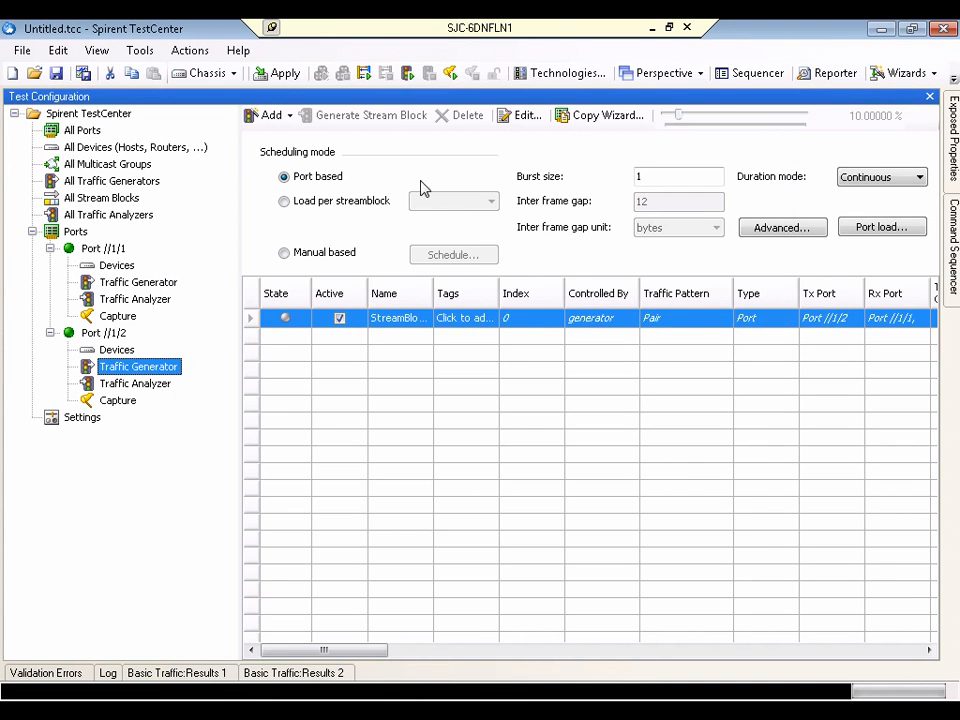
Apply the test configuration to the reserved ports and start the traffic on all of them
{"action": "left_click", "coordinate": [287, 76]}
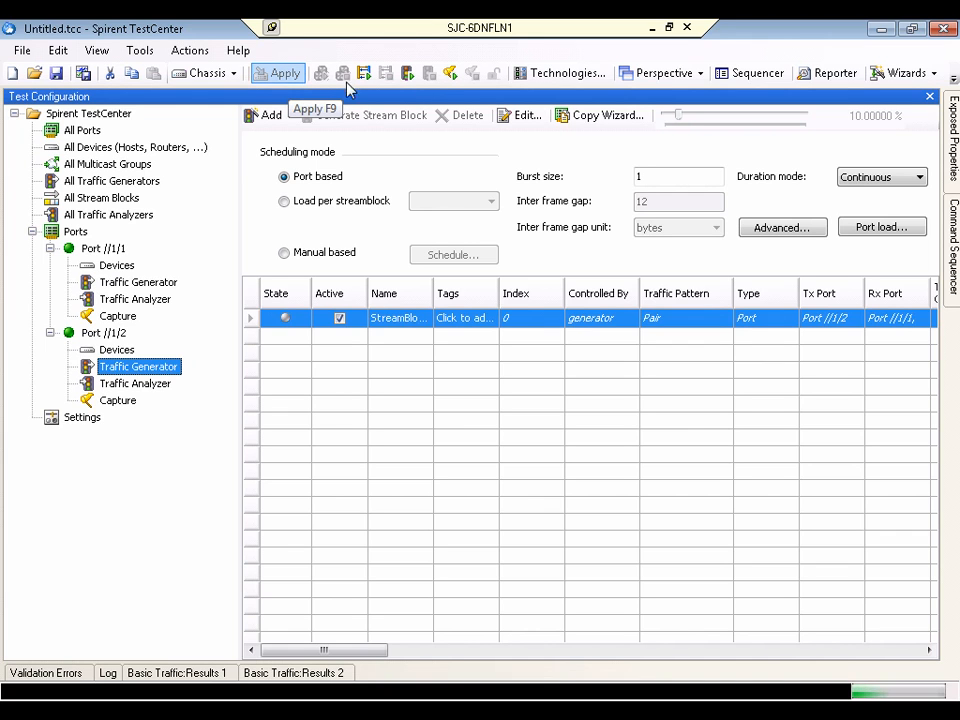
{"action": "left_click", "coordinate": [406, 77]}
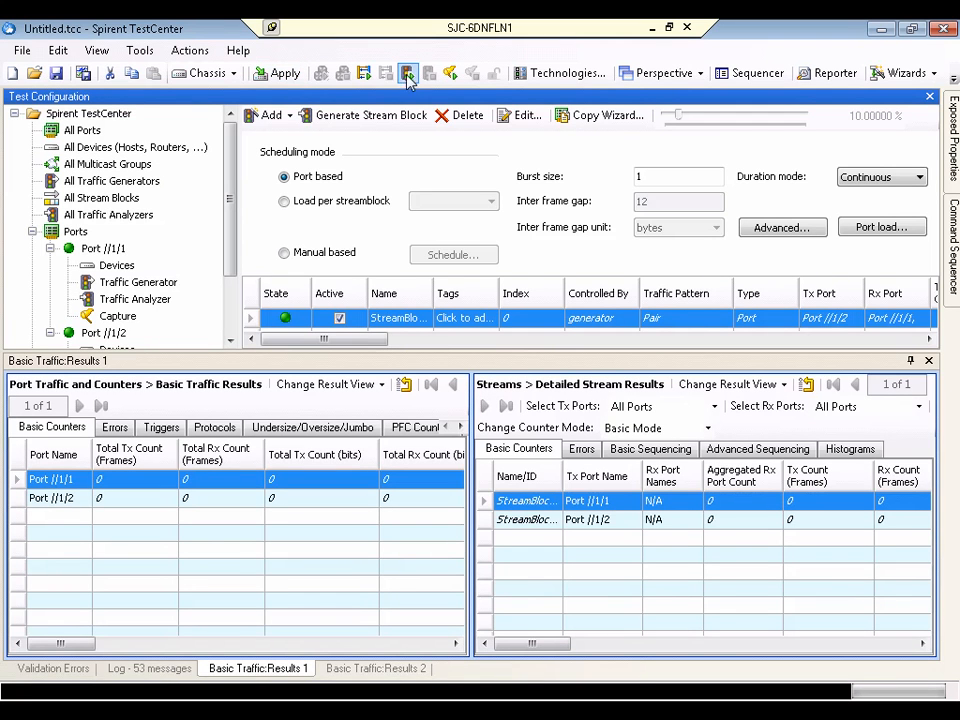
{"action": "left_click", "coordinate": [409, 77]}
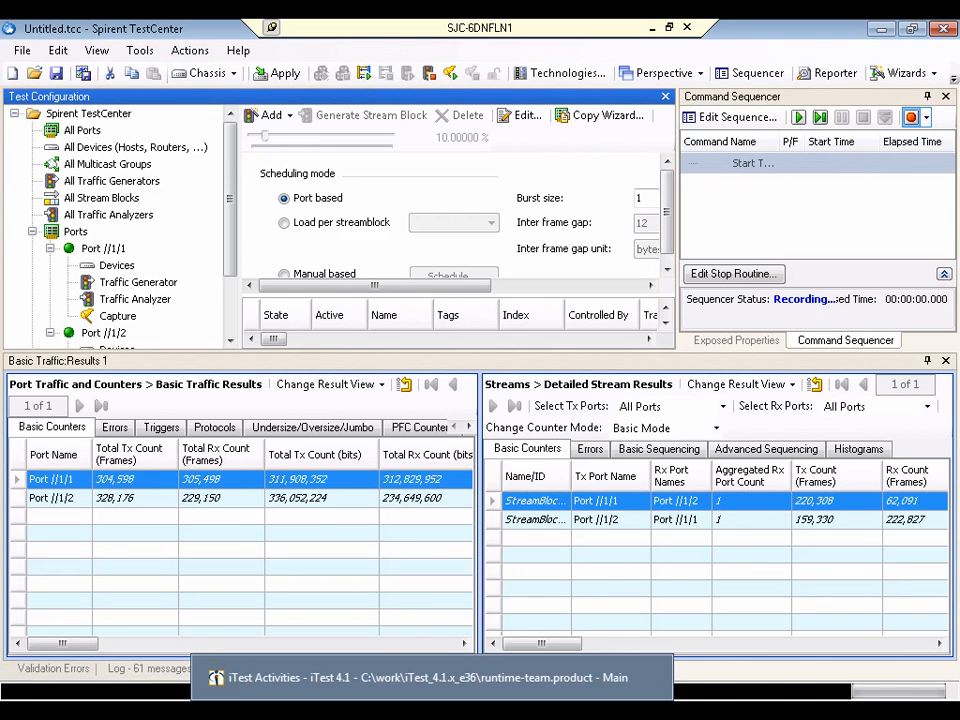
Switch to iTest and examine the NTAF Registry and the notifications listed in NTAF Sessions
{"action": "left_click", "coordinate": [430, 680]}
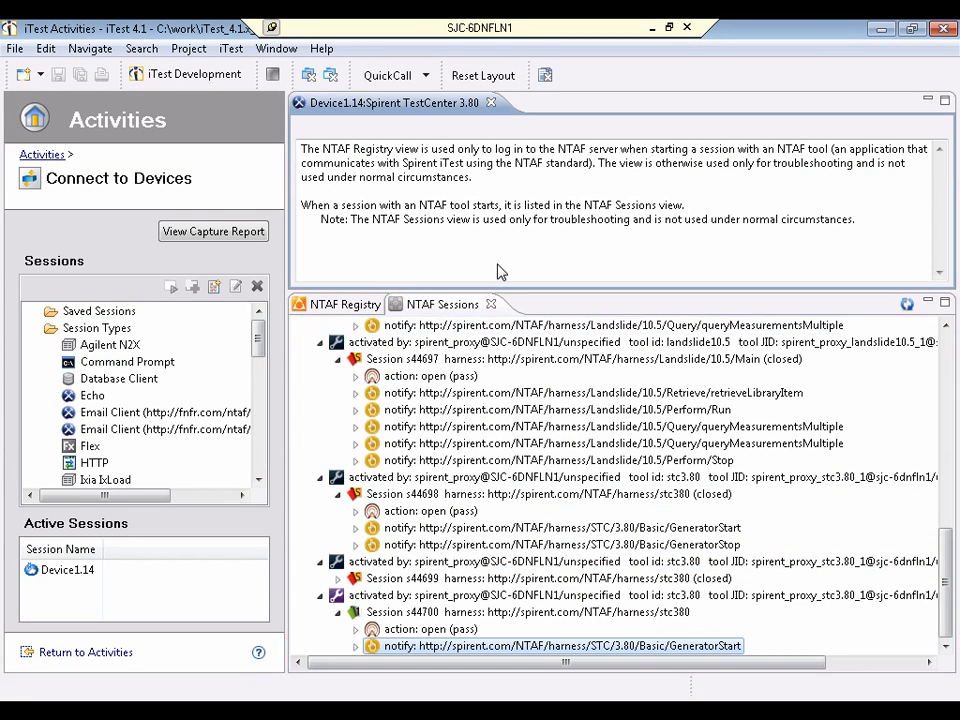
{"action": "left_click", "coordinate": [347, 305]}
{"action": "left_click", "coordinate": [462, 308]}
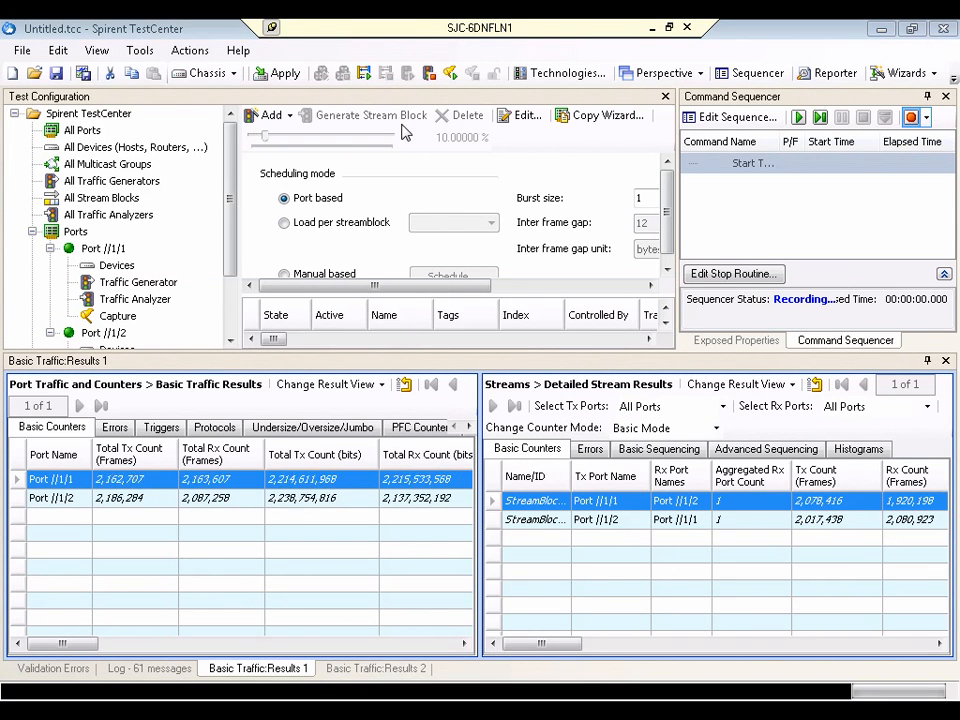
Back in Spirent TestCenter, stop the running traffic on all ports
{"action": "left_click", "coordinate": [431, 75]}
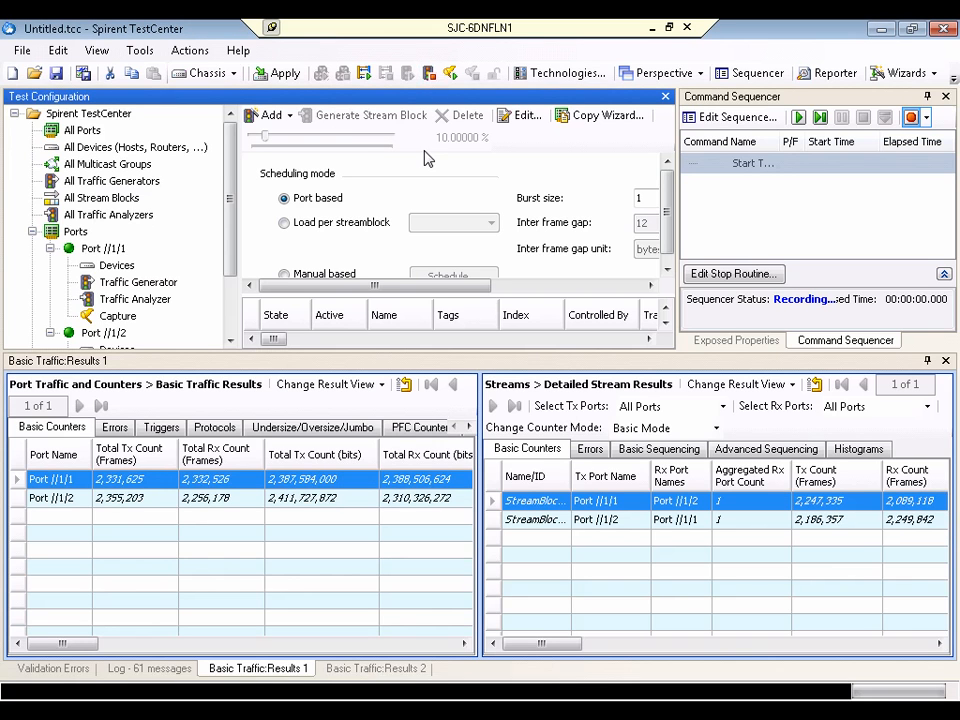
{"action": "left_click", "coordinate": [431, 77]}
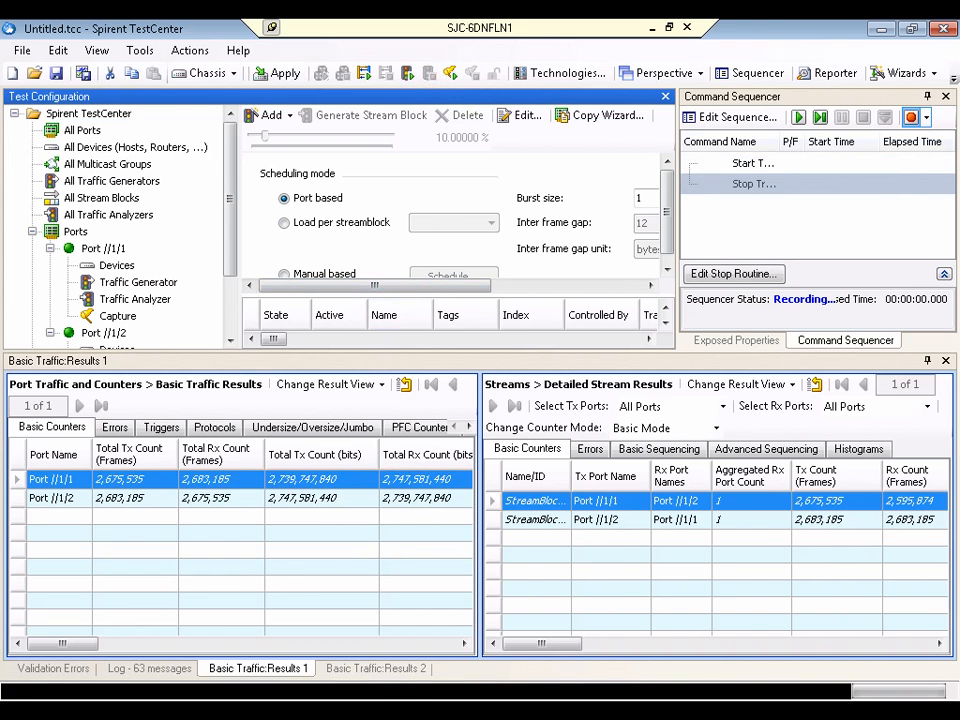
Switch to iTest and close the Device1.14 Spirent TestCenter 3.80 session
{"action": "key", "text": "alt+Tab"}
{"action": "left_click", "coordinate": [420, 186]}
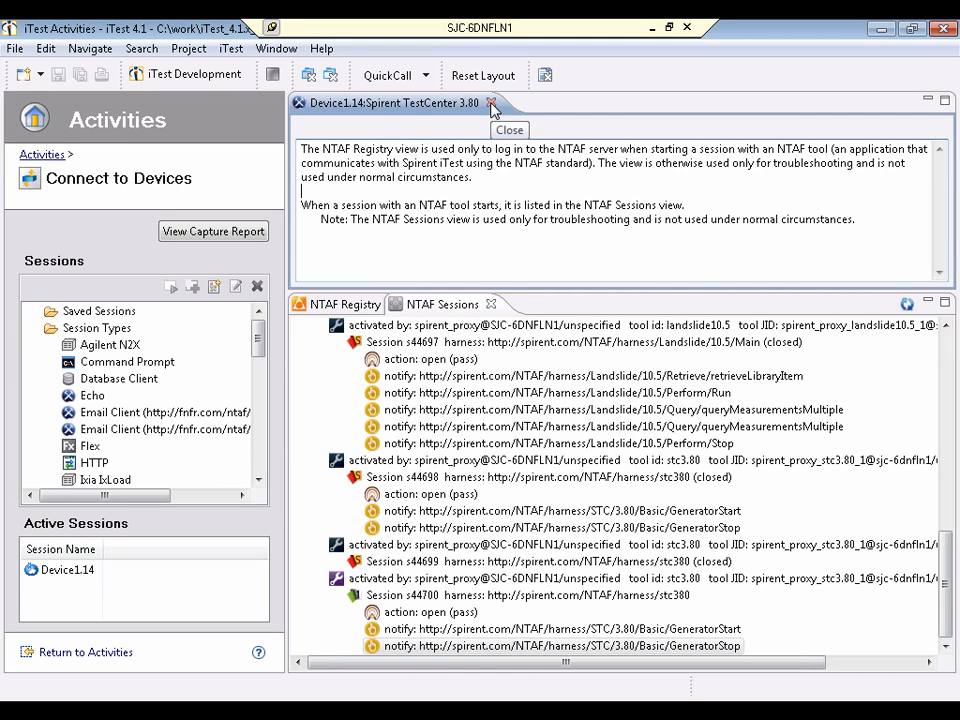
{"action": "left_click", "coordinate": [492, 104]}
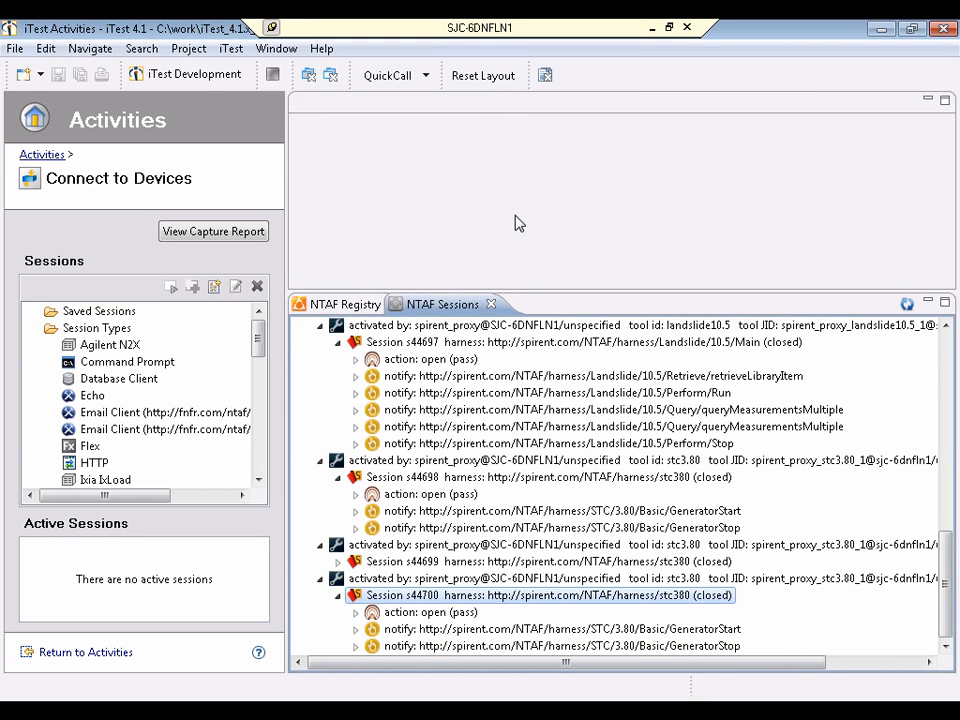
Show the Capture view, enlarge it, and expand today's Device1.14 session to list its captured actions
{"action": "left_click", "coordinate": [274, 49]}
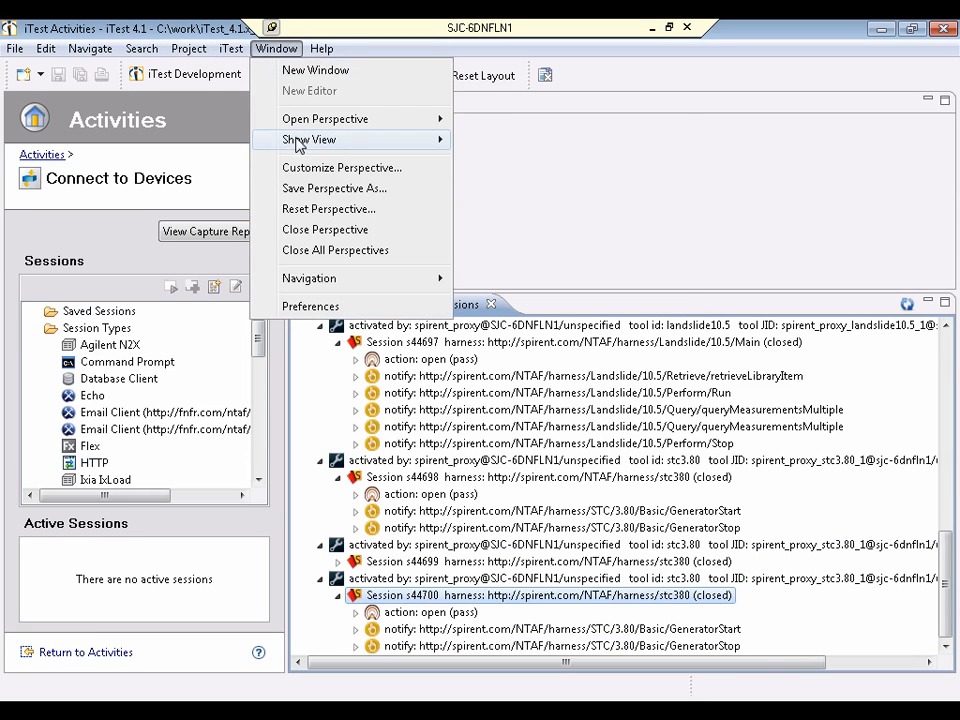
{"action": "mouse_move", "coordinate": [446, 147]}
{"action": "left_click", "coordinate": [508, 139]}
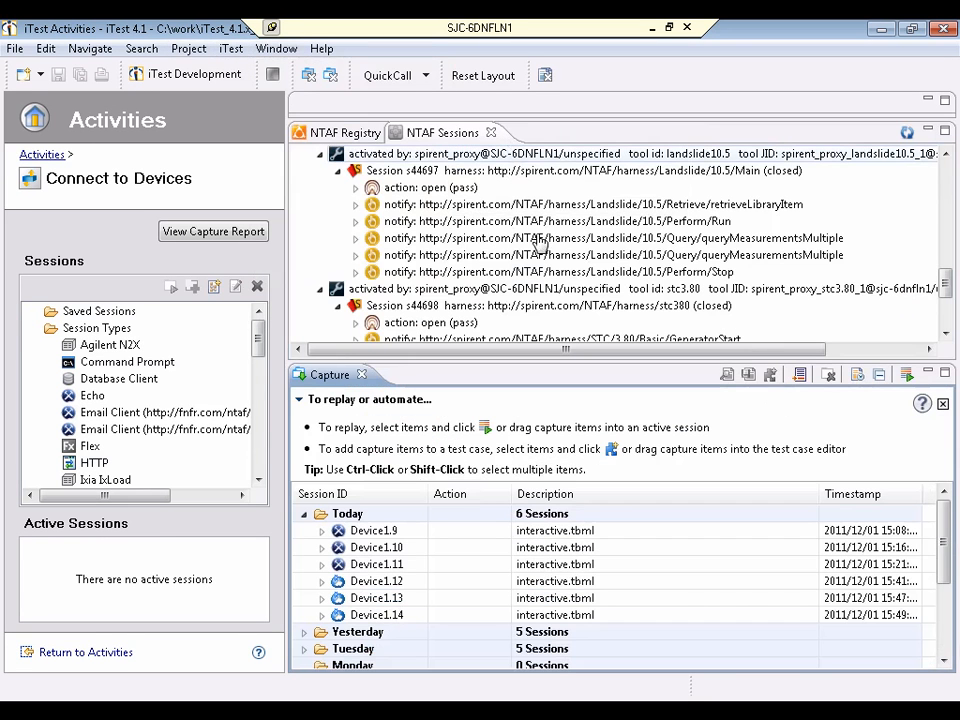
{"action": "left_click_drag", "start_coordinate": [562, 360], "coordinate": [562, 284]}
{"action": "double_click", "coordinate": [342, 538]}
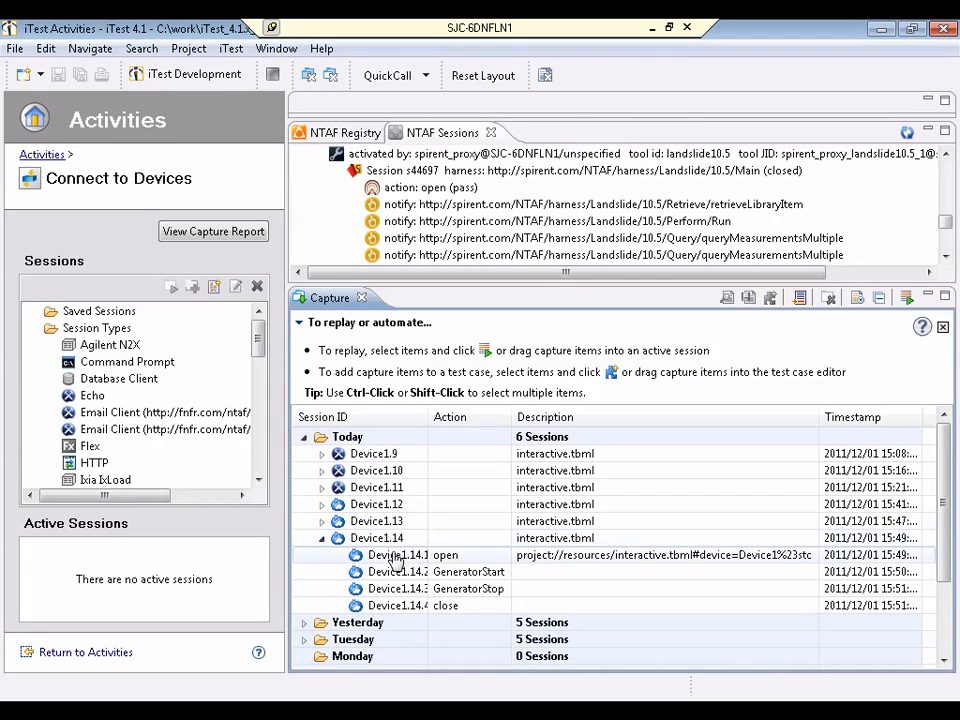
Add the captured Device1.14 session to a new test case, project://my_project/test_cases/new_testcase27.fftc
{"action": "right_click", "coordinate": [390, 540]}
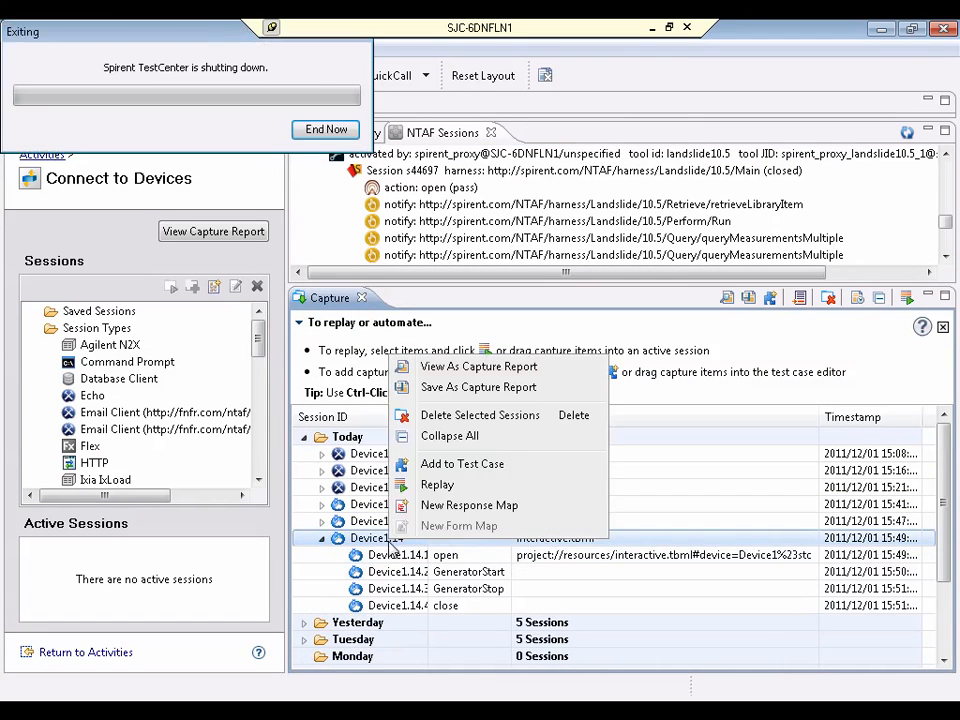
{"action": "left_click", "coordinate": [450, 464]}
{"action": "left_click", "coordinate": [492, 466]}
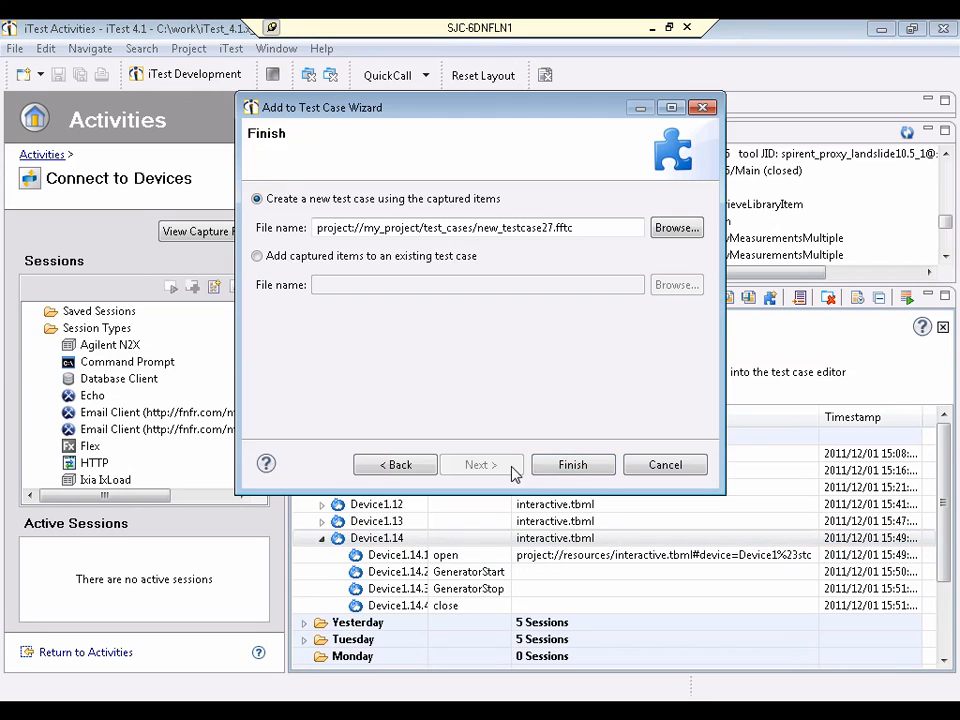
{"action": "left_click", "coordinate": [573, 467]}
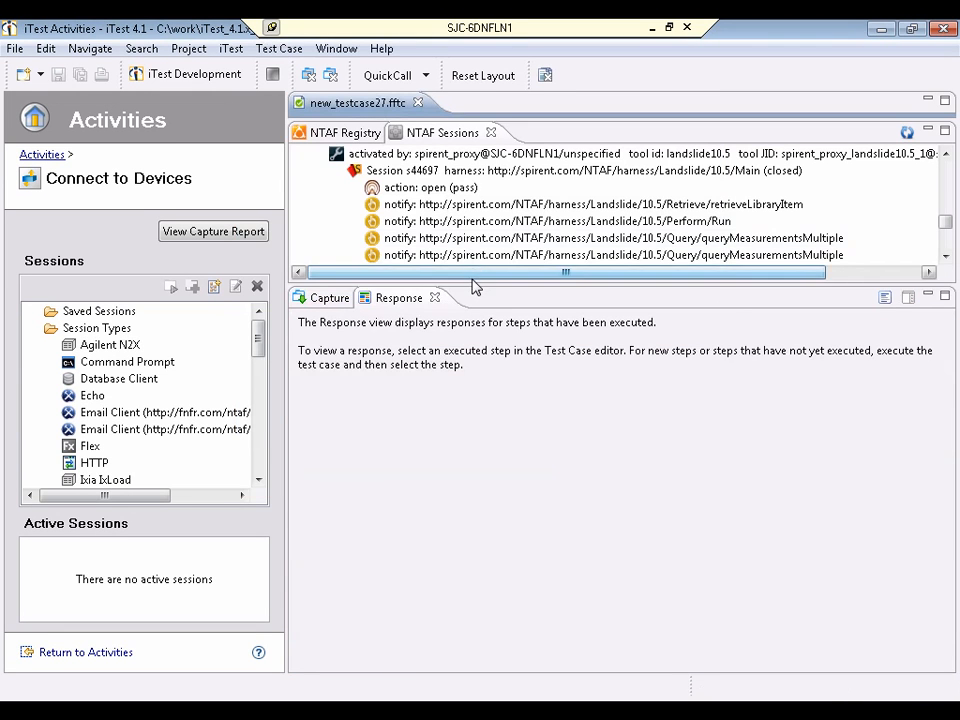
Close the NTAF Sessions and NTAF Registry views to make room for the new test case's steps
{"action": "left_click_drag", "start_coordinate": [471, 283], "coordinate": [480, 501]}
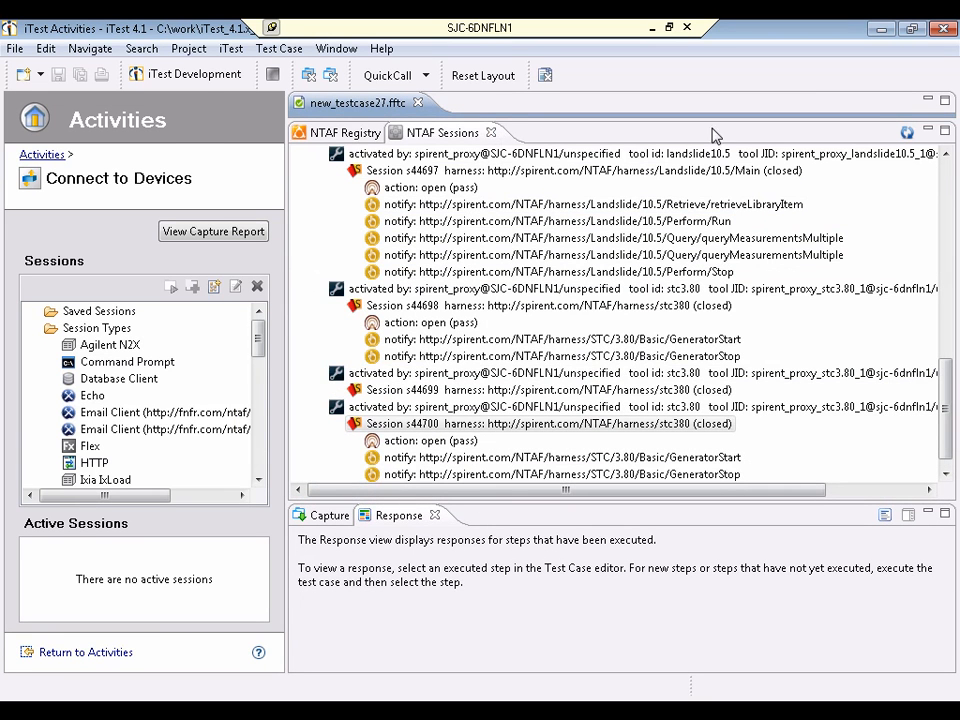
{"action": "left_click", "coordinate": [493, 132]}
{"action": "left_click", "coordinate": [394, 134]}
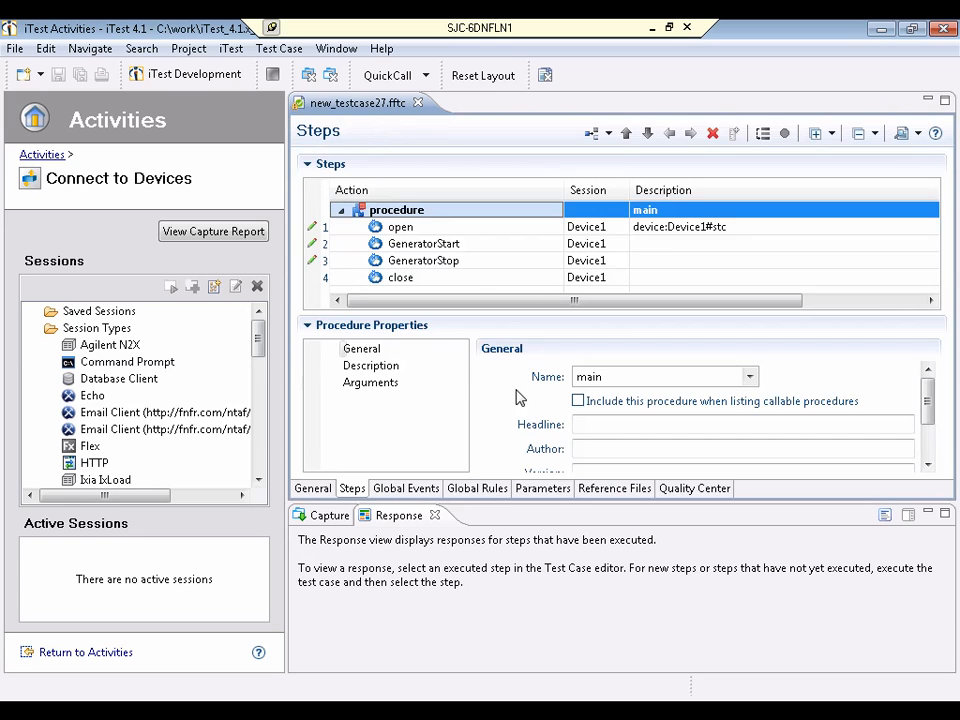
Examine the responses of the GeneratorStart and close steps and the list of alternative actions available for the GeneratorStart step
{"action": "left_click", "coordinate": [423, 247]}
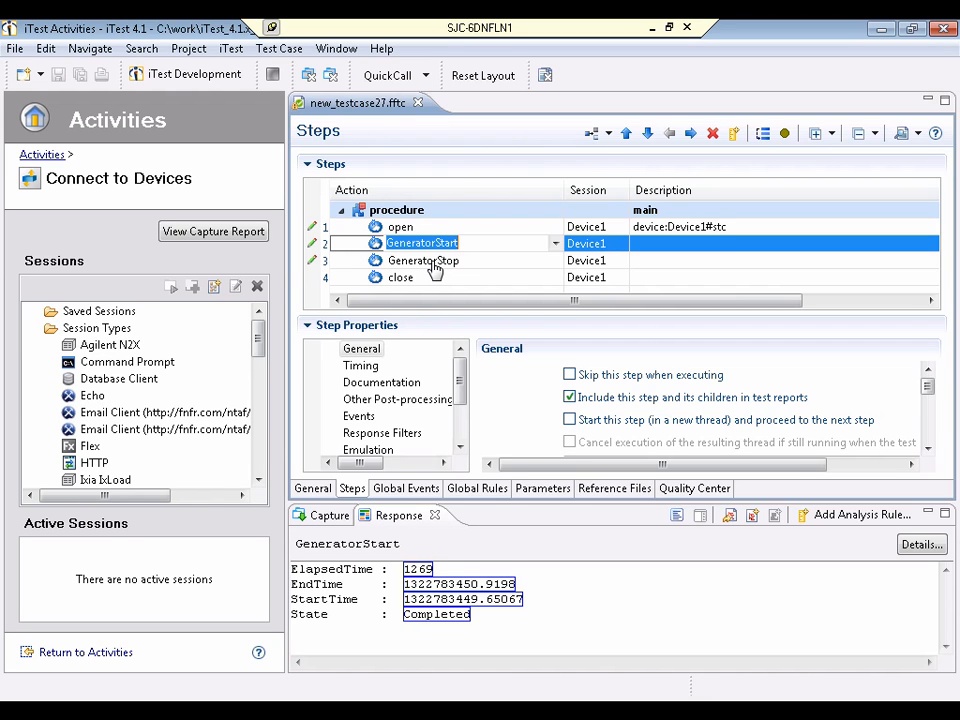
{"action": "left_click", "coordinate": [423, 274]}
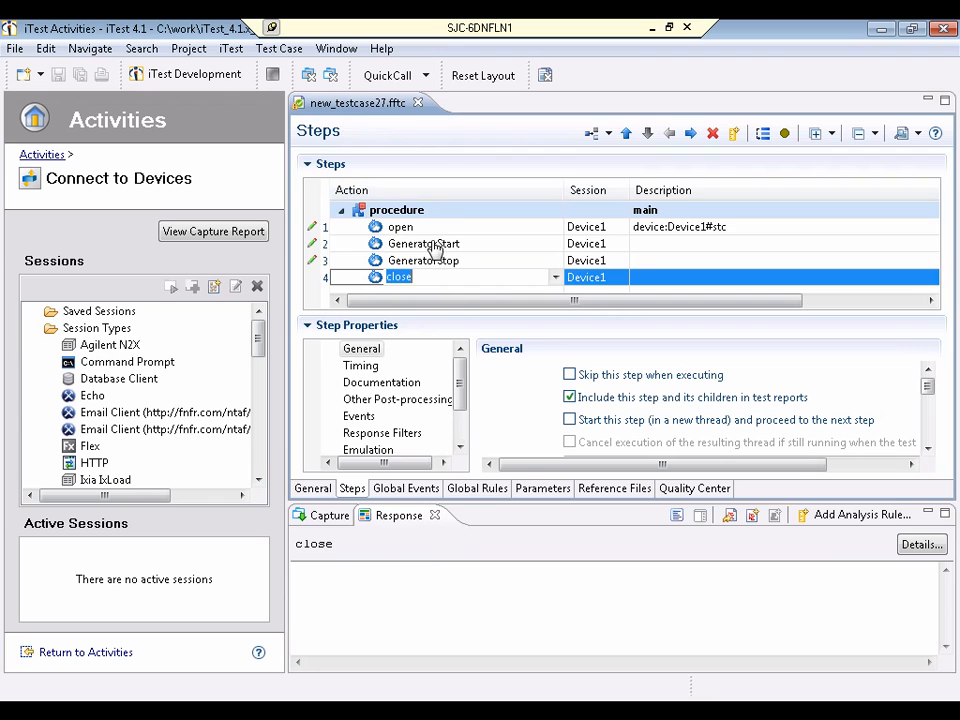
{"action": "left_click", "coordinate": [432, 244]}
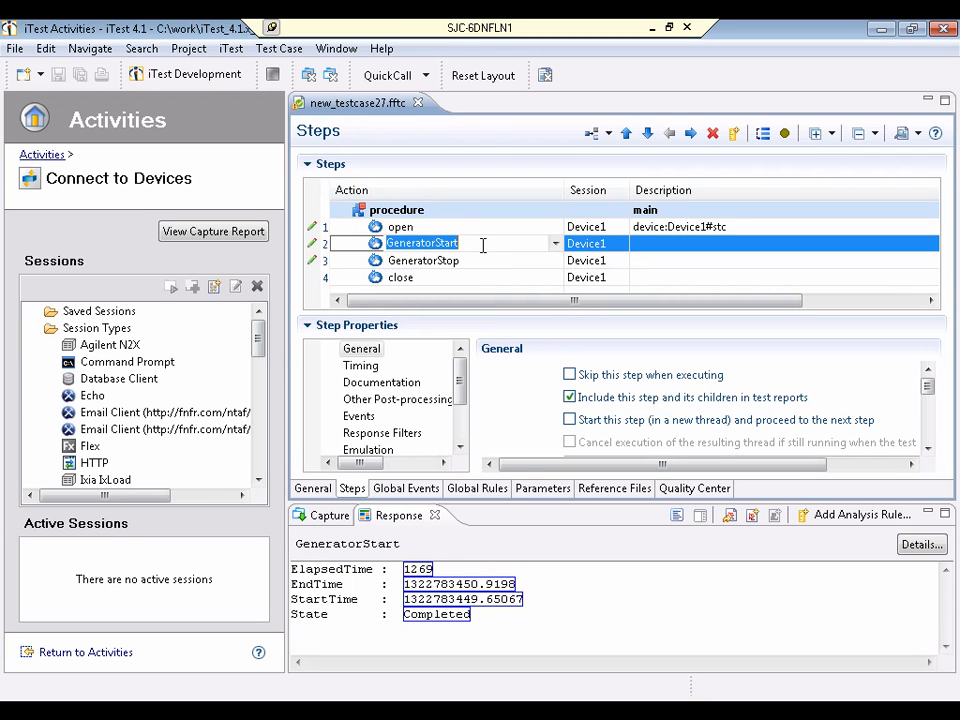
{"action": "left_click", "coordinate": [555, 244]}
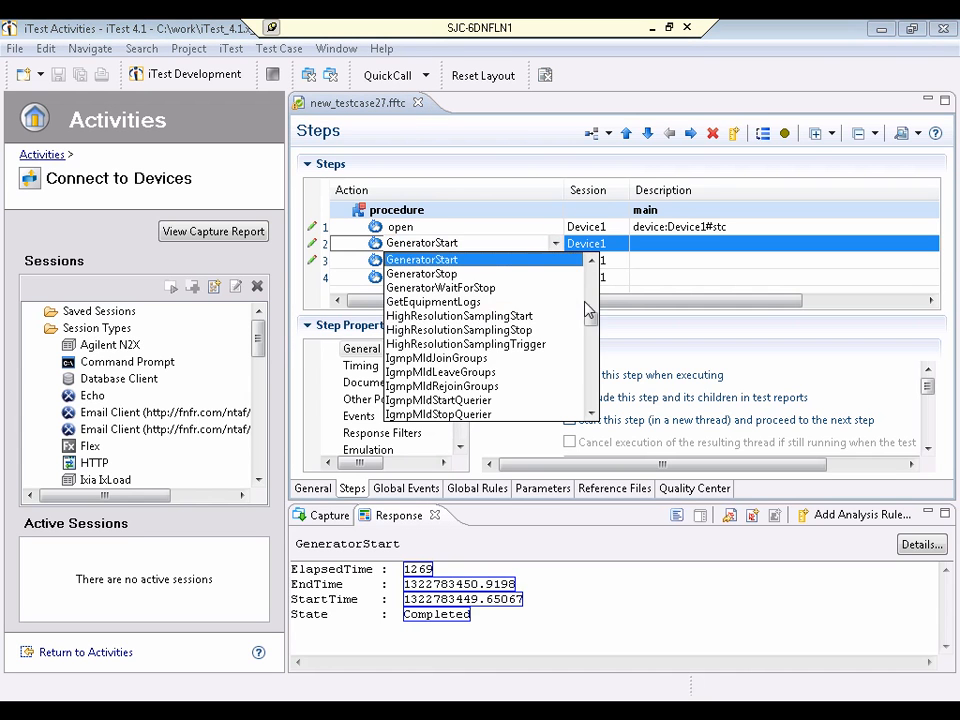
{"action": "scroll", "coordinate": [592, 320], "scroll_direction": "up", "scroll_amount": 1}
{"action": "left_click_drag", "start_coordinate": [592, 320], "coordinate": [592, 280]}
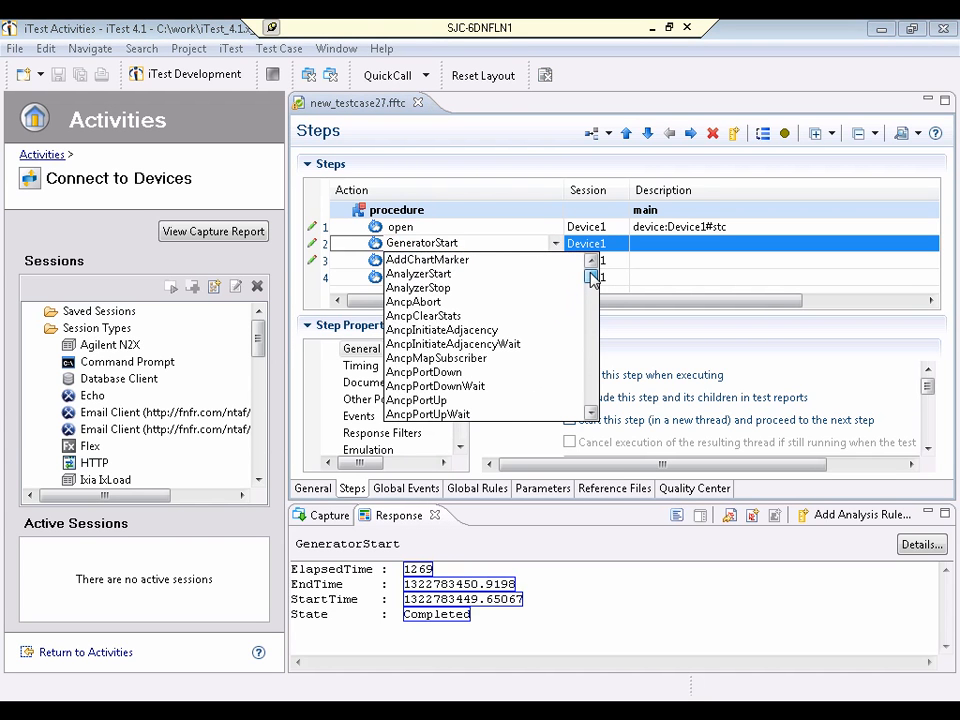
{"action": "left_click_drag", "start_coordinate": [590, 279], "coordinate": [590, 318]}
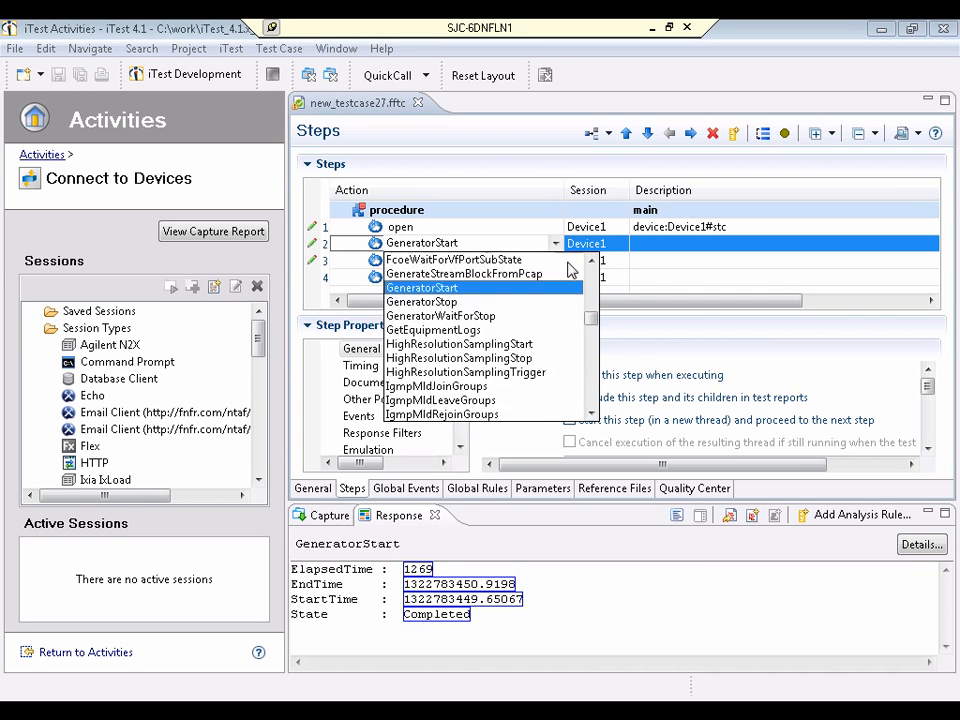
{"action": "left_click", "coordinate": [511, 147]}
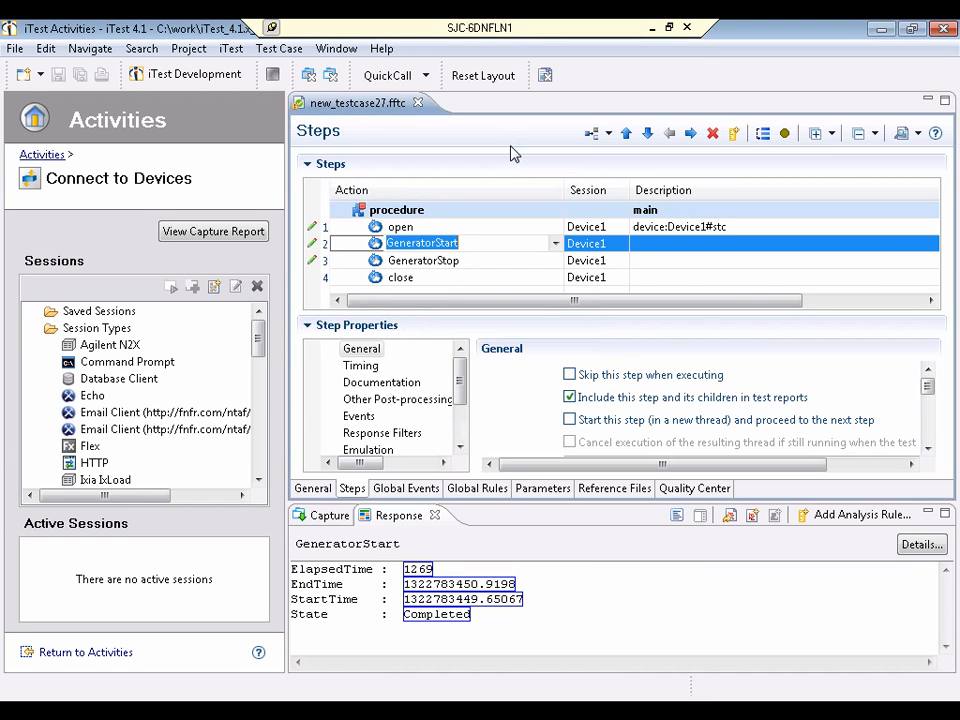